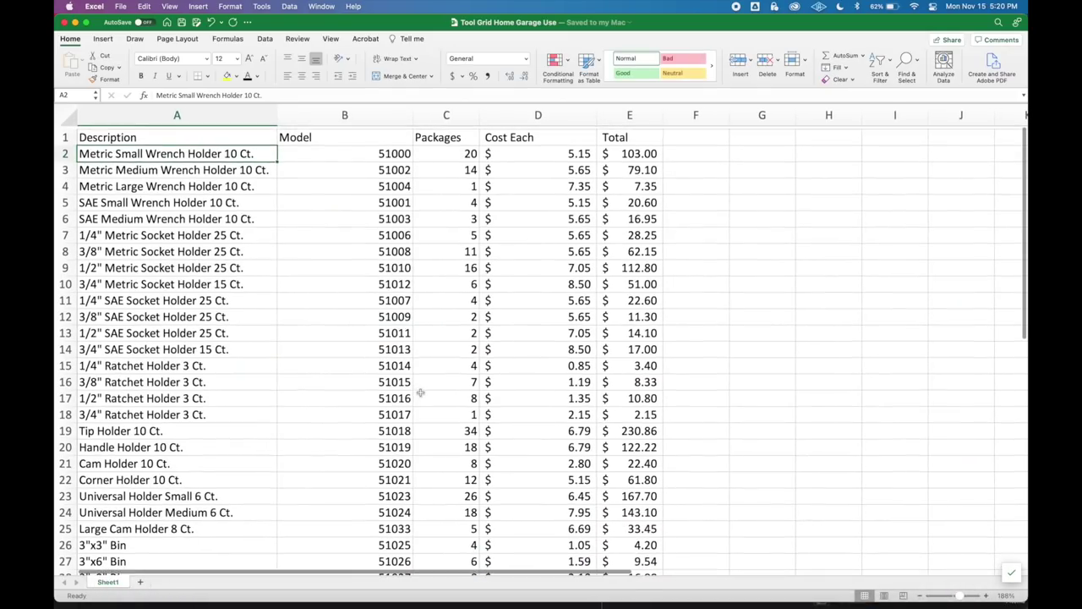
Step: Add a "Sonic Tools" entry with the amount 1800 in row 38, directly below Cost Per Drawers
{"action": "scroll", "coordinate": [420, 393], "scroll_direction": "down", "scroll_amount": 10}
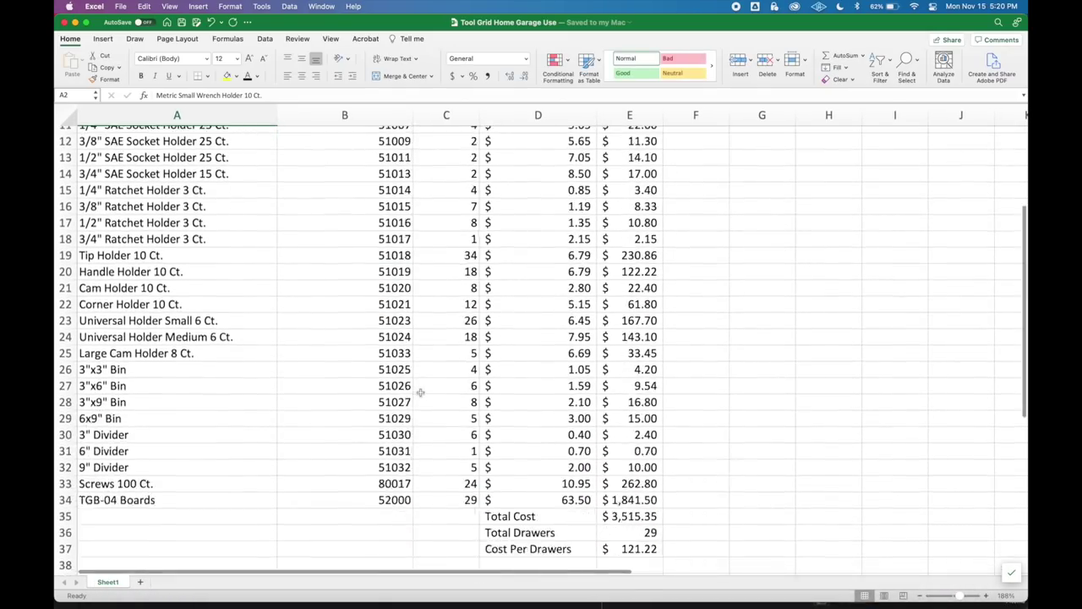
{"action": "scroll", "coordinate": [420, 393], "scroll_direction": "up", "scroll_amount": 4}
{"action": "scroll", "coordinate": [421, 392], "scroll_direction": "right", "scroll_amount": 2}
{"action": "left_click", "coordinate": [478, 362]}
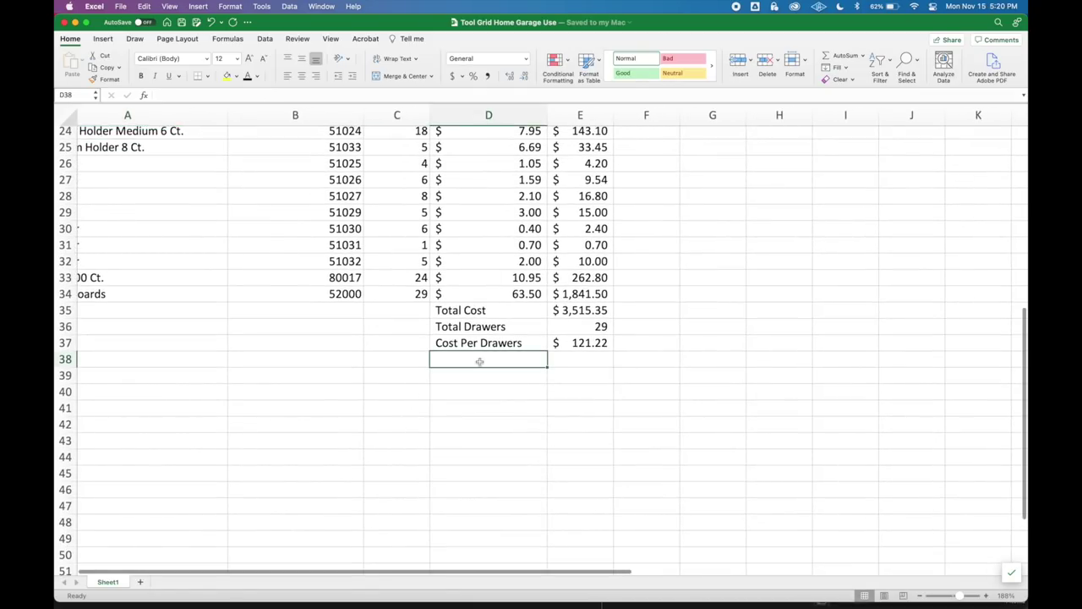
{"action": "type", "text": "Sonic Tools"}
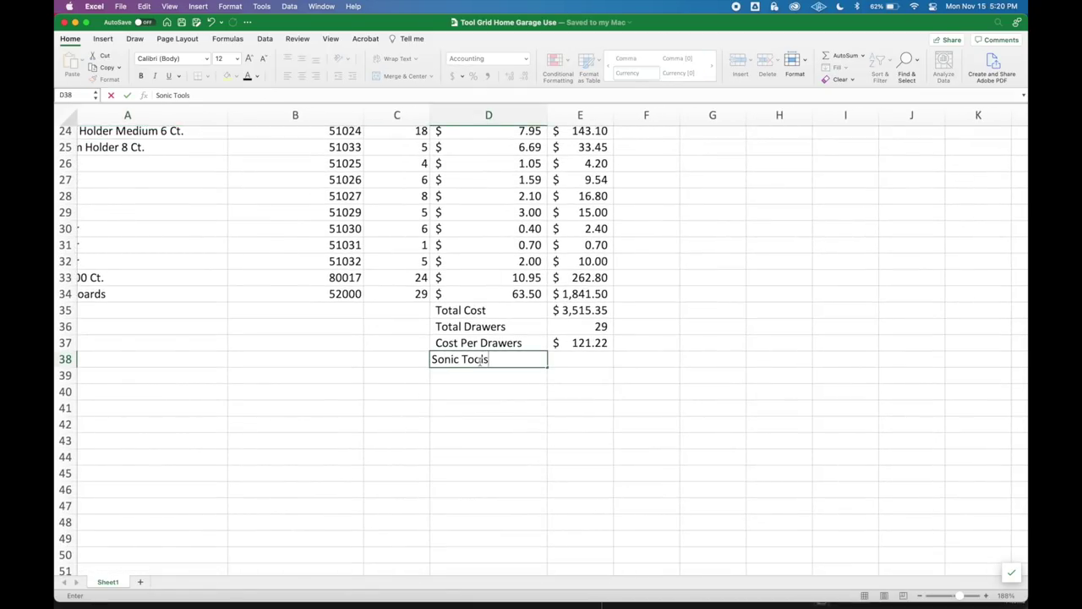
{"action": "key", "text": "Tab"}
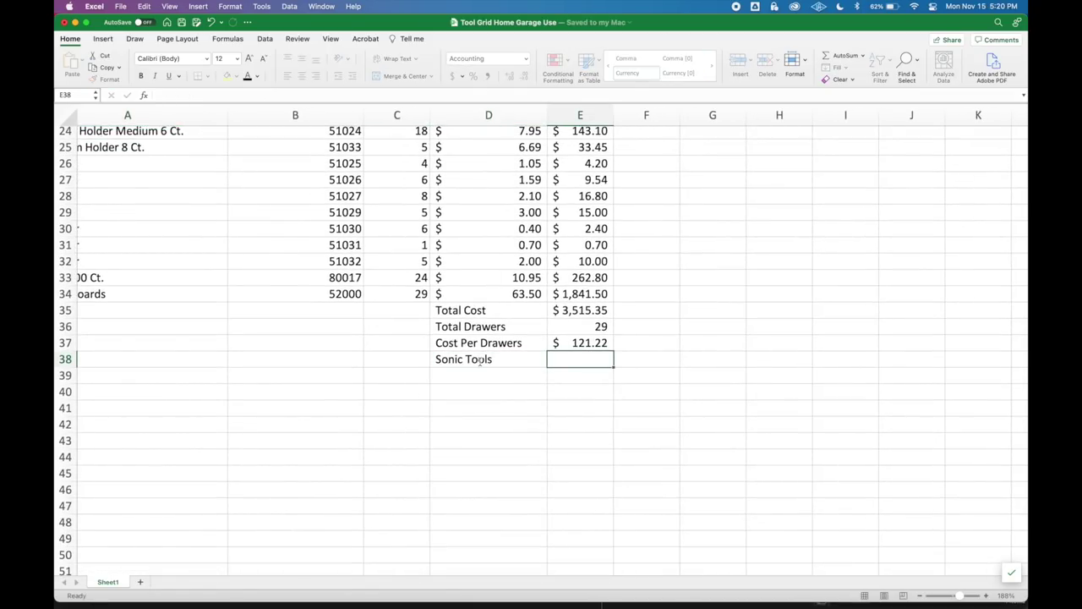
{"action": "type", "text": "1800"}
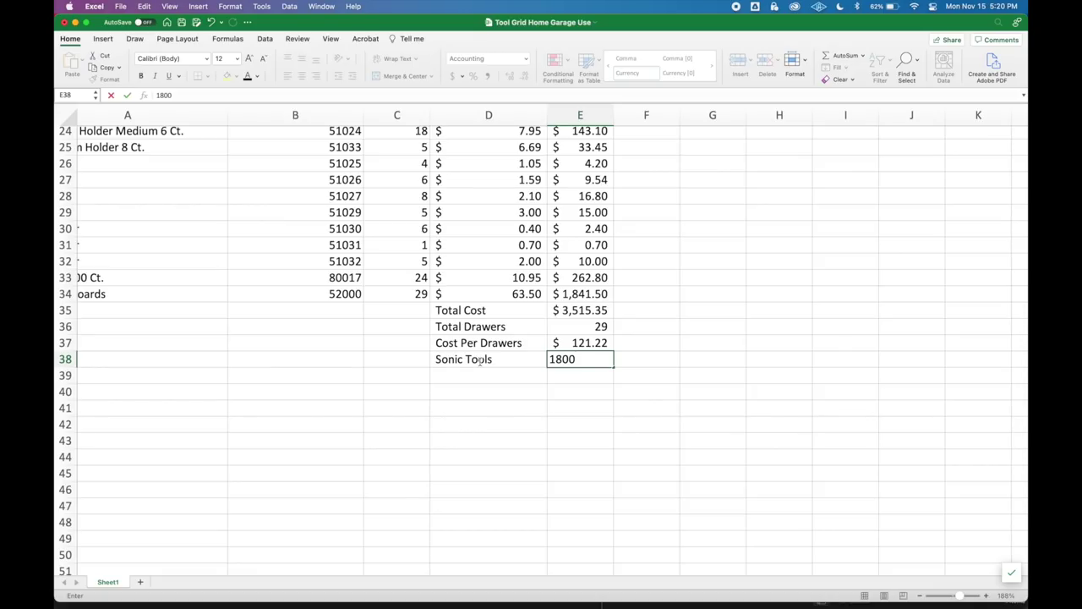
Step: Add a "Milwaukee Accessories" entry with the amount 700 in row 39 and widen column D to fit the label
{"action": "left_click", "coordinate": [463, 377]}
{"action": "type", "text": "Milwaukee Accessories"}
{"action": "key", "text": "Return"}
{"action": "left_click_drag", "start_coordinate": [544, 114], "coordinate": [560, 114]}
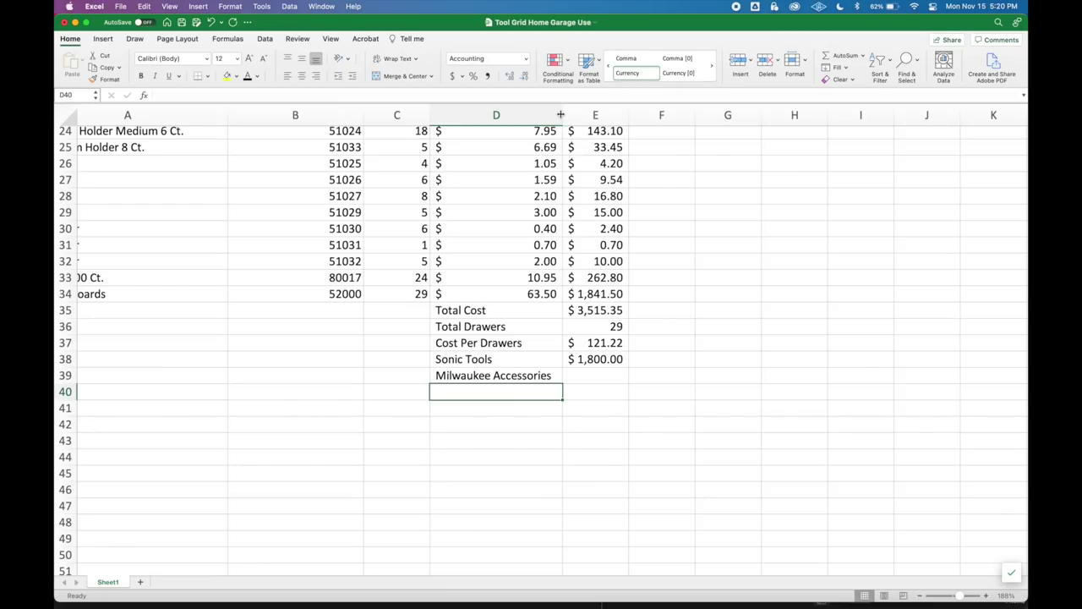
{"action": "left_click", "coordinate": [581, 376]}
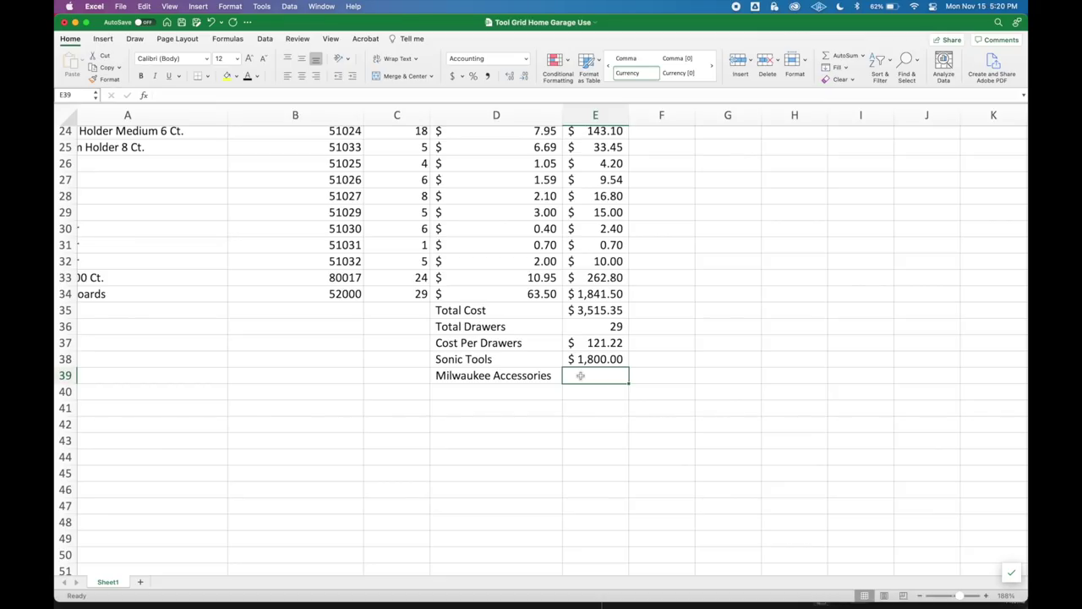
{"action": "type", "text": "$"}
{"action": "key", "text": "BackSpace"}
{"action": "type", "text": "700"}
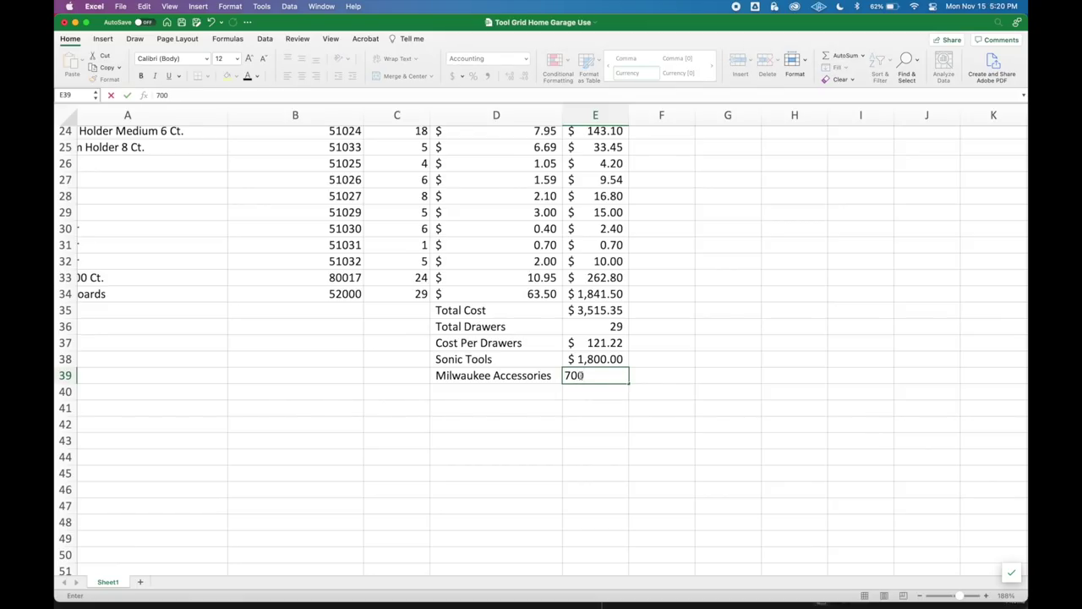
{"action": "key", "text": "Return"}
Step: Format the Sonic Tools and Milwaukee Accessories amounts in comma style with no decimal places
{"action": "left_click", "coordinate": [581, 358]}
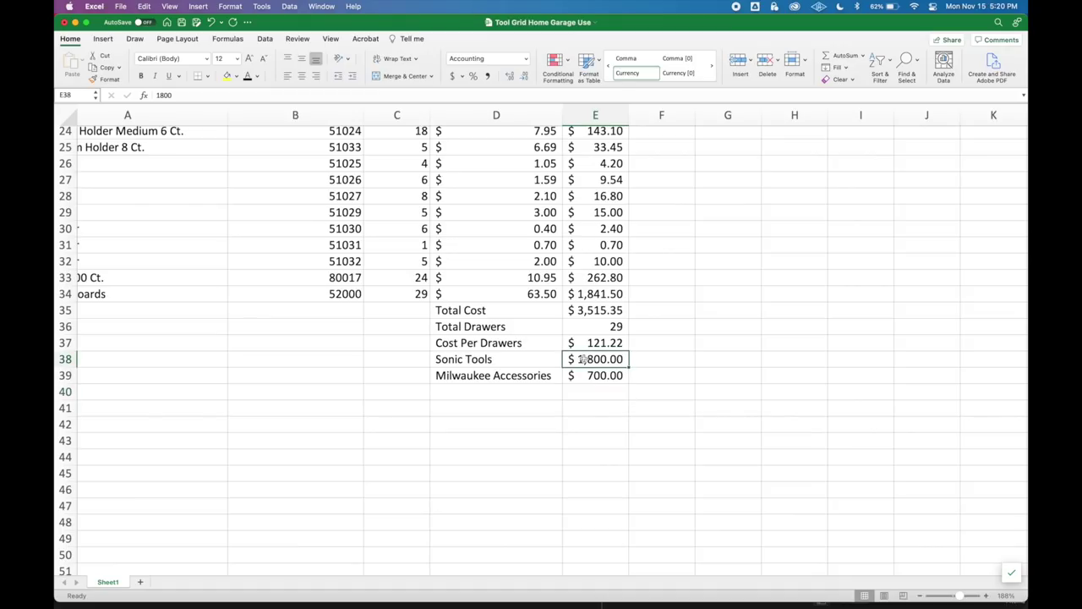
{"action": "left_click", "coordinate": [487, 76]}
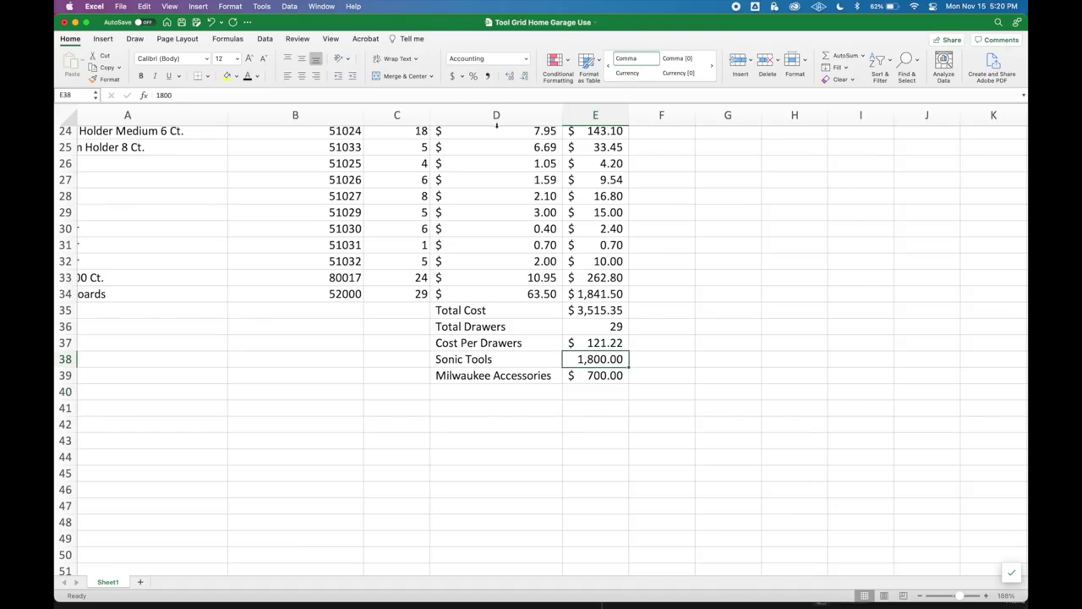
{"action": "left_click", "coordinate": [585, 377]}
{"action": "left_click", "coordinate": [487, 77]}
{"action": "left_click", "coordinate": [510, 76]}
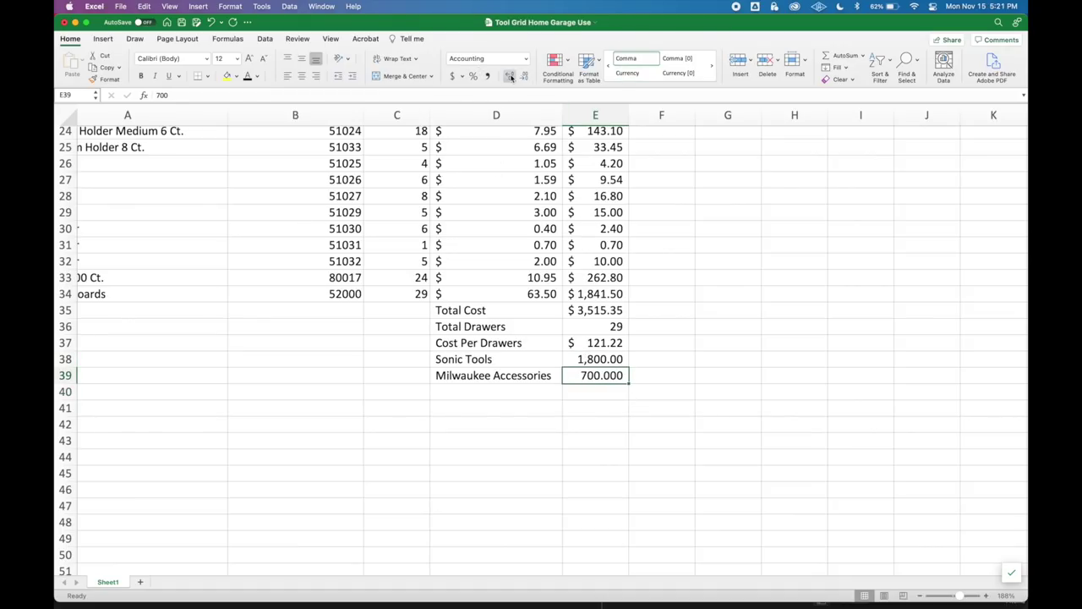
{"action": "left_click", "coordinate": [525, 76]}
{"action": "left_click", "coordinate": [524, 76]}
{"action": "left_click", "coordinate": [524, 76]}
{"action": "left_click", "coordinate": [581, 359]}
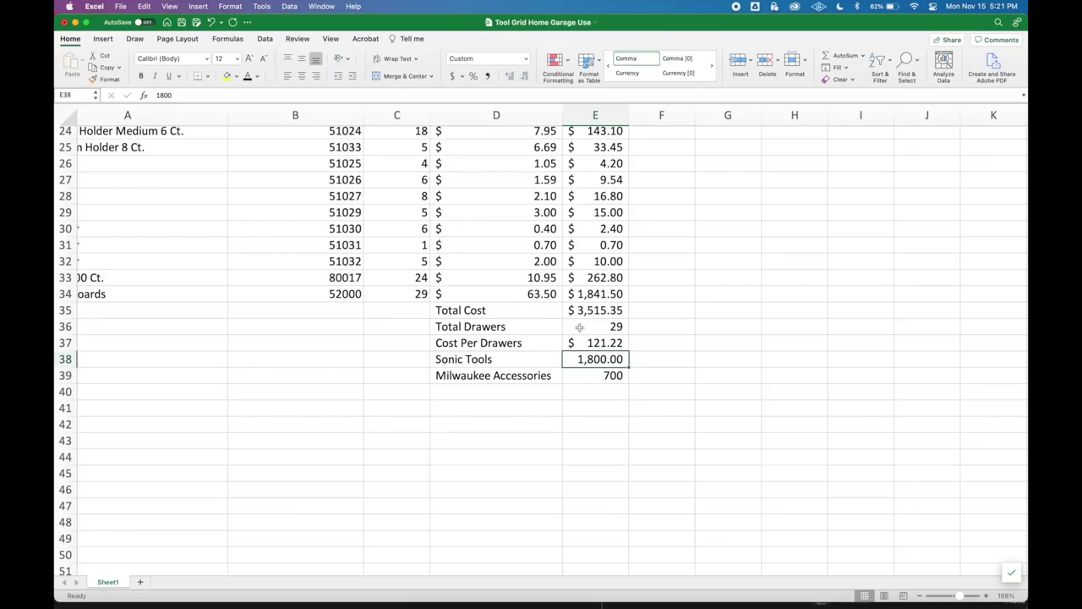
{"action": "left_click", "coordinate": [524, 77]}
{"action": "left_click", "coordinate": [525, 76]}
Step: Add a "Misc. Tools" entry with the amount 200 in row 40, below Milwaukee Accessories
{"action": "left_click", "coordinate": [467, 393]}
{"action": "type", "text": "mi"}
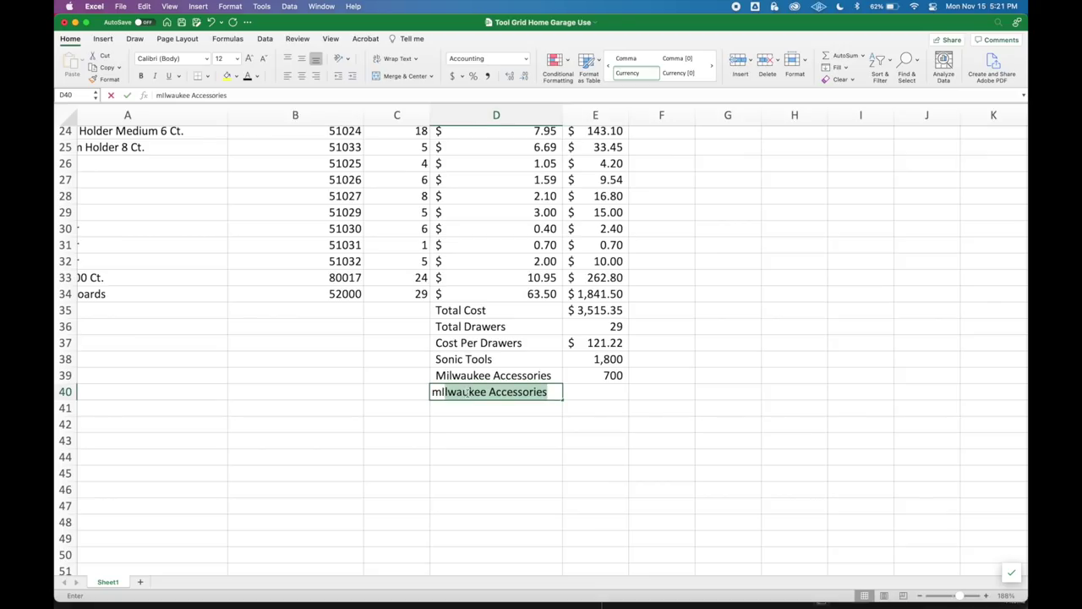
{"action": "key", "text": "BackSpace"}
{"action": "key", "text": "BackSpace"}
{"action": "key", "text": "BackSpace"}
{"action": "type", "text": "Mi"}
{"action": "key", "text": "BackSpace"}
{"action": "key", "text": "BackSpace"}
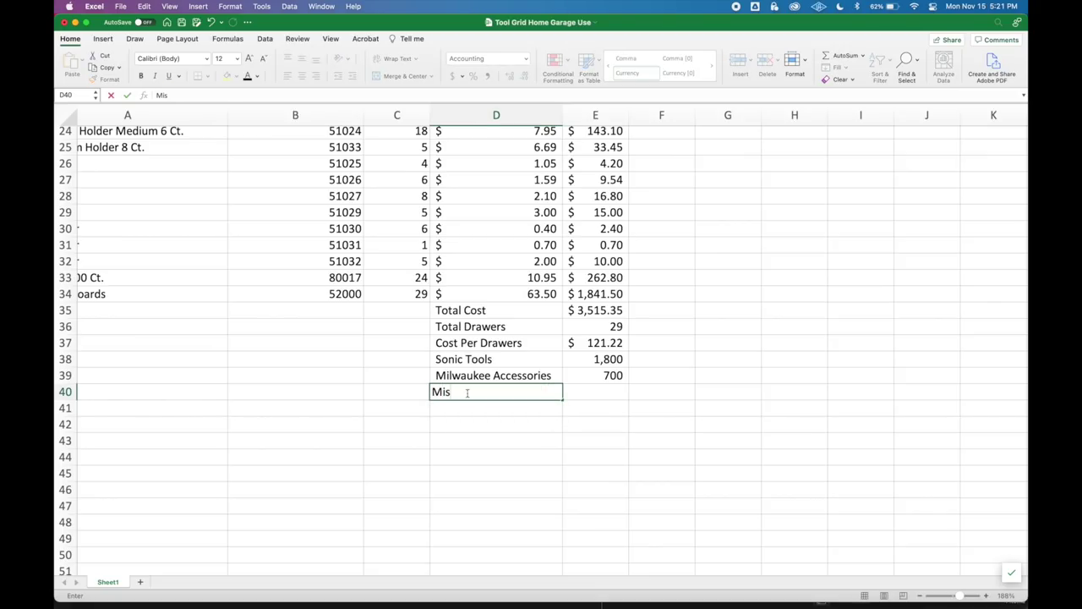
{"action": "type", "text": "isc"}
{"action": "type", "text": ". Tools"}
{"action": "key", "text": "Tab"}
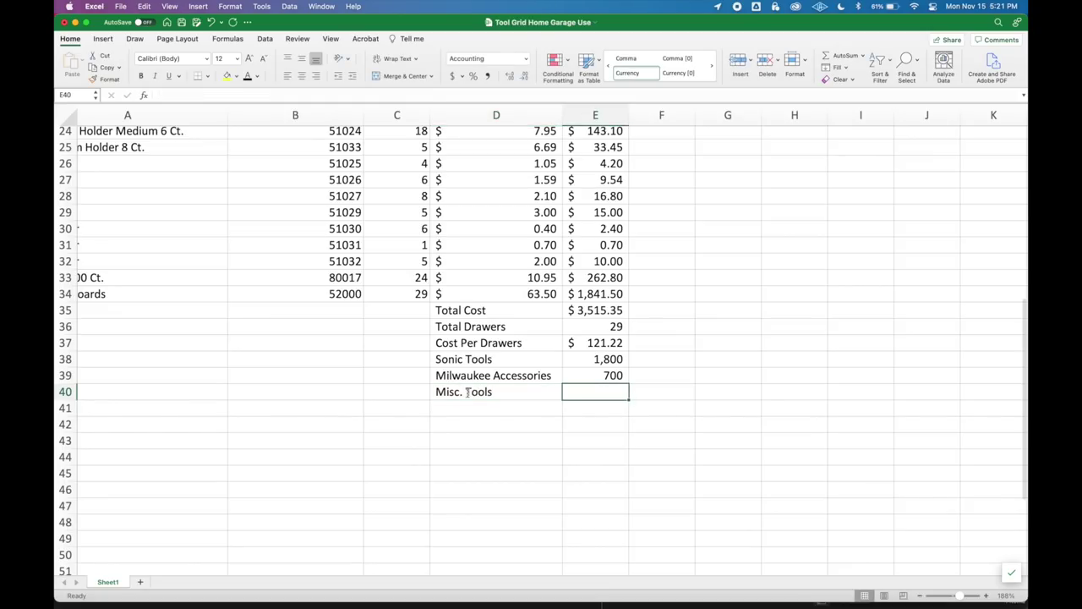
{"action": "type", "text": "200"}
{"action": "key", "text": "Return"}
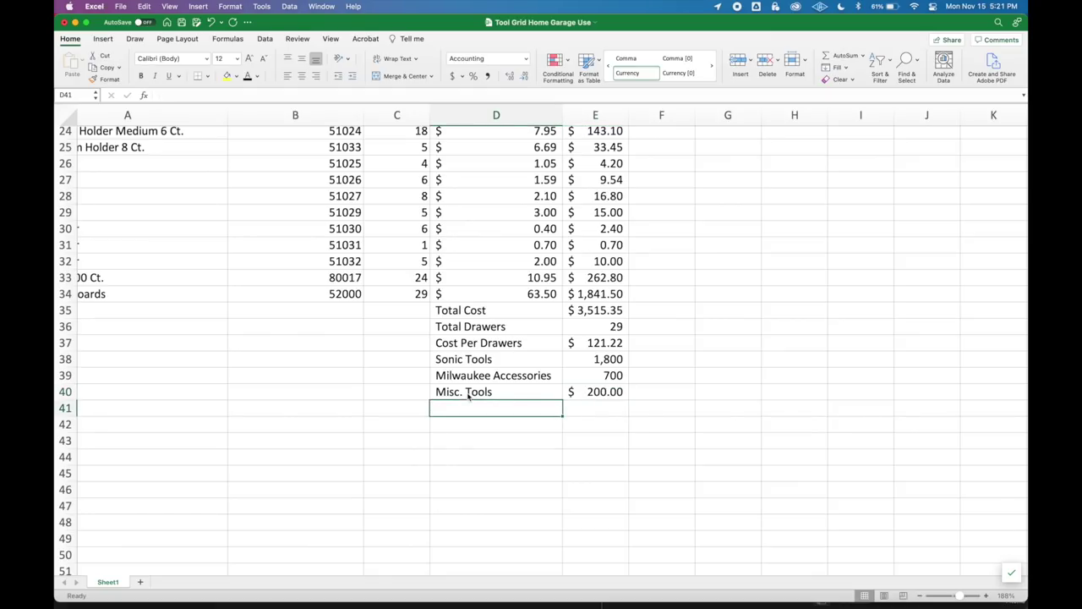
Step: Format the Misc. Tools amount in comma style with no decimal places
{"action": "left_click", "coordinate": [592, 392]}
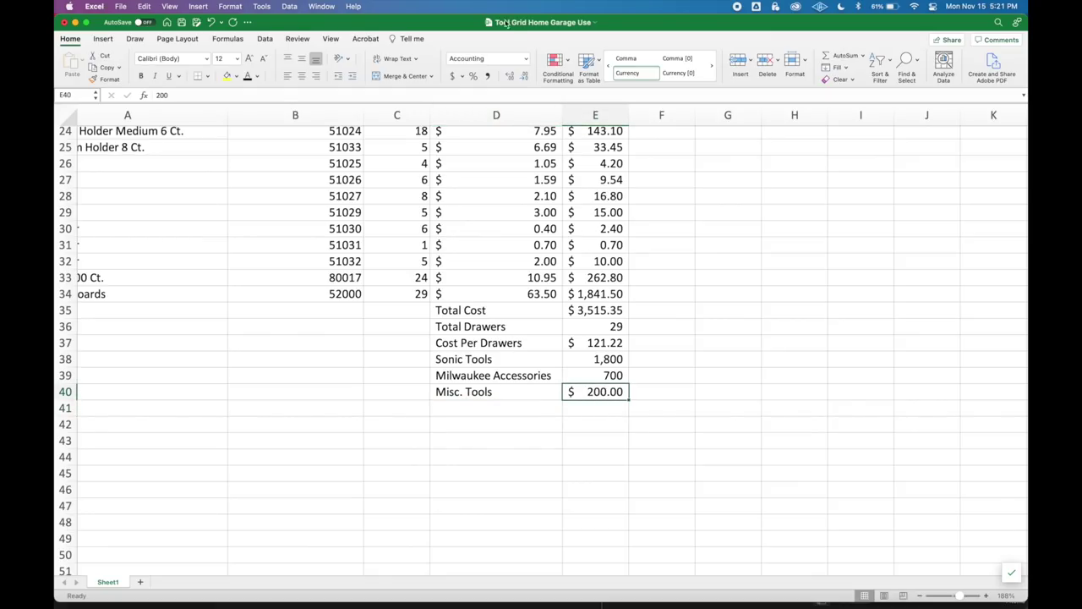
{"action": "left_click", "coordinate": [488, 76]}
{"action": "left_click", "coordinate": [524, 75]}
{"action": "left_click", "coordinate": [524, 76]}
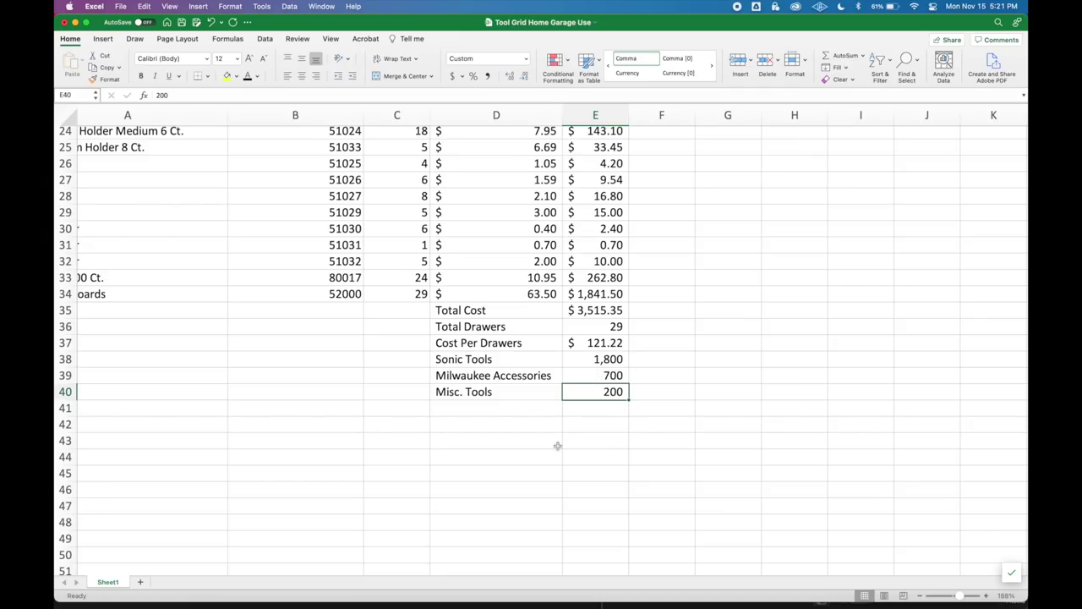
Step: Examine the rows for the 1/2" metric socket holder, the metric and SAE small wrench holders, the tip holder and the handle holder
{"action": "scroll", "coordinate": [473, 440], "scroll_direction": "up", "scroll_amount": 8}
{"action": "scroll", "coordinate": [176, 129], "scroll_direction": "left", "scroll_amount": 2}
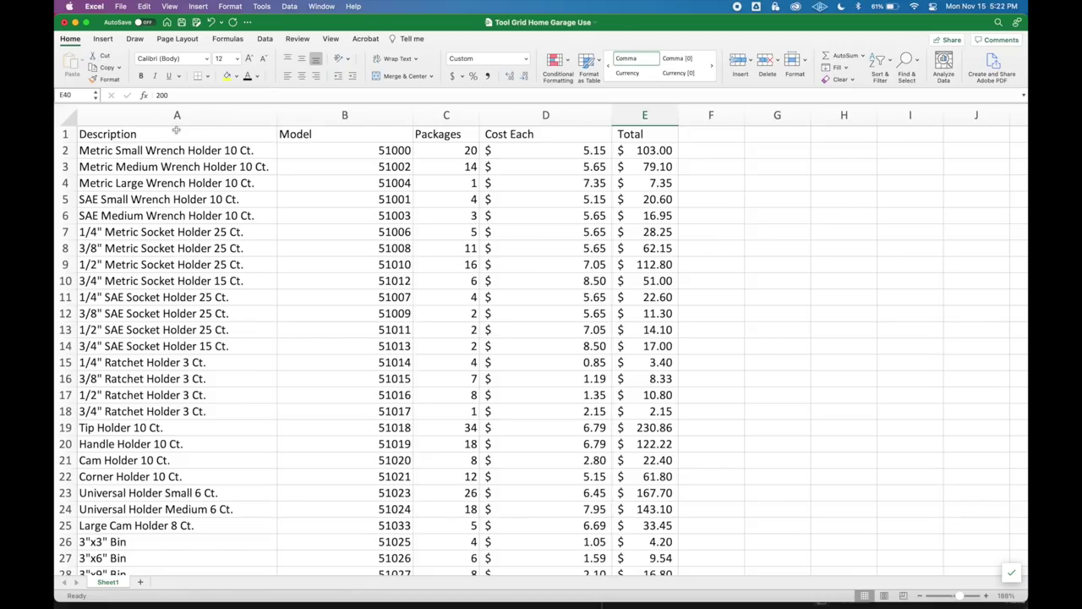
{"action": "left_click", "coordinate": [65, 264]}
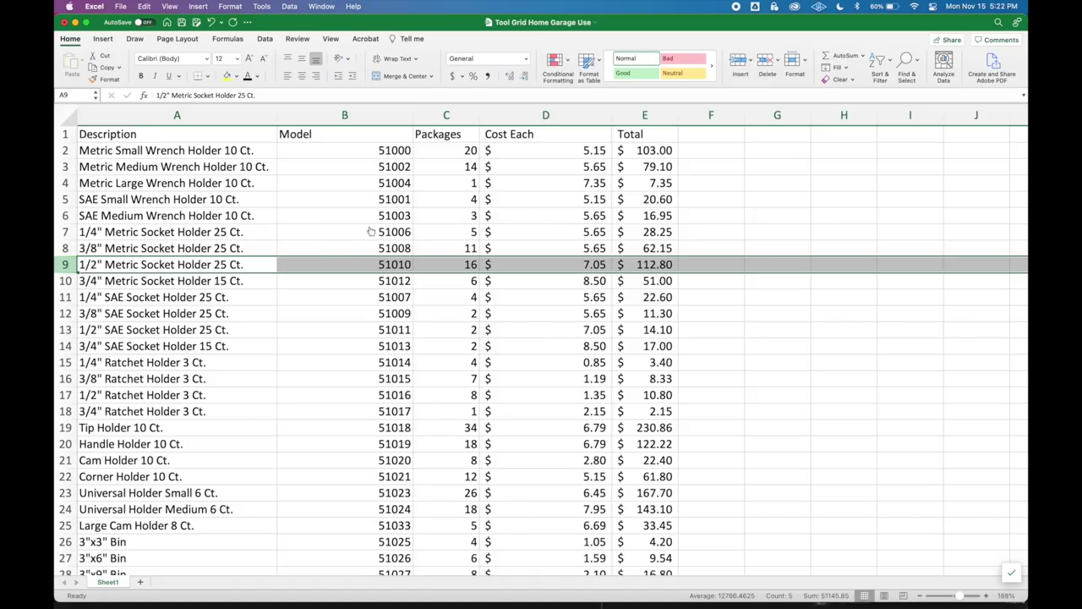
{"action": "left_click", "coordinate": [66, 151]}
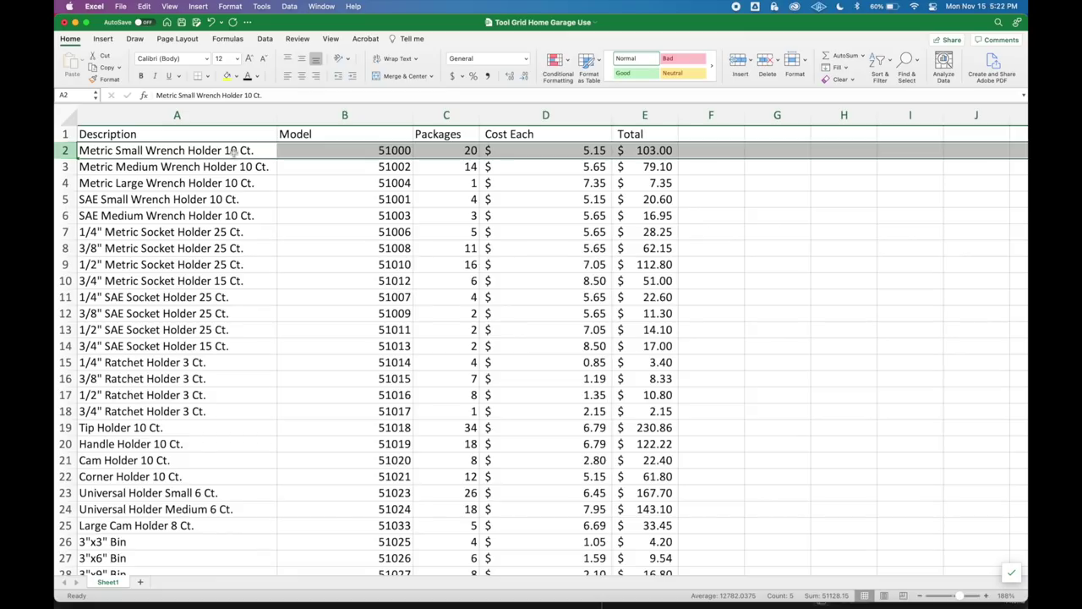
{"action": "left_click", "coordinate": [66, 166]}
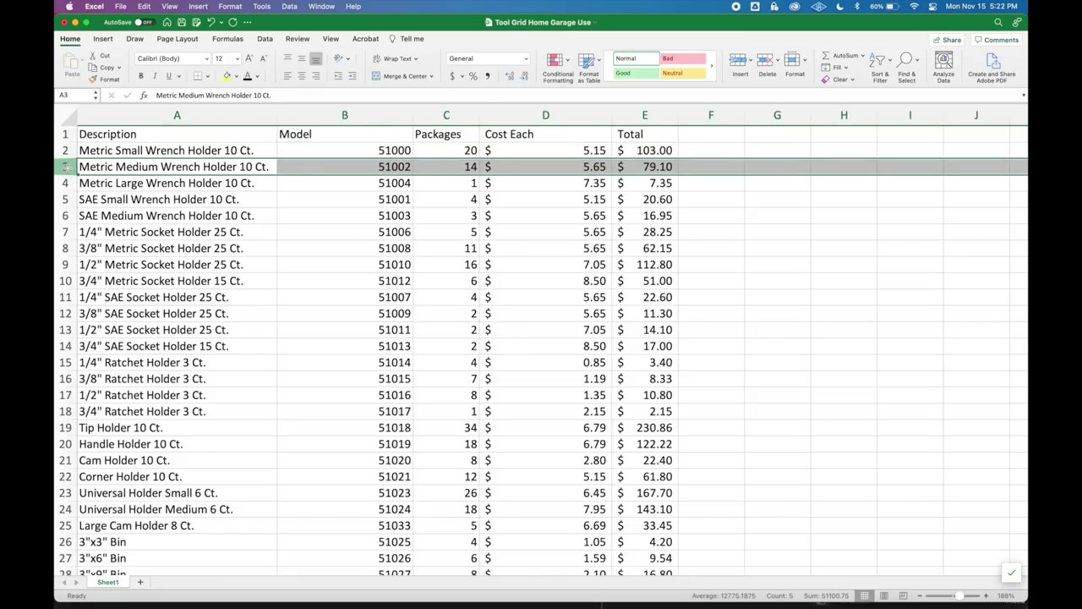
{"action": "left_click", "coordinate": [66, 182]}
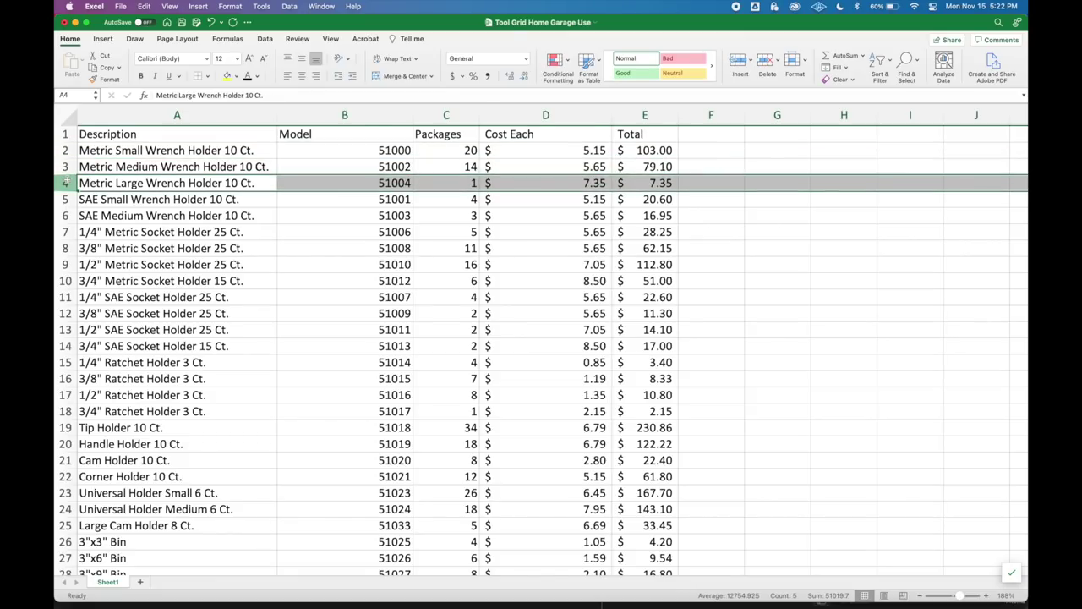
{"action": "left_click", "coordinate": [66, 200]}
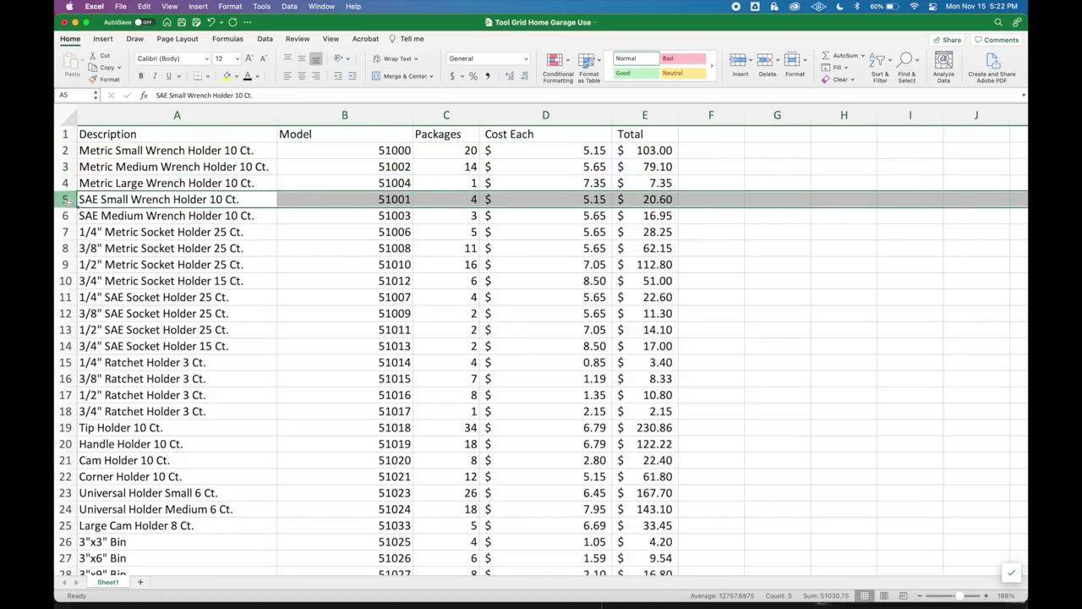
{"action": "scroll", "coordinate": [437, 254], "scroll_direction": "down", "scroll_amount": 5}
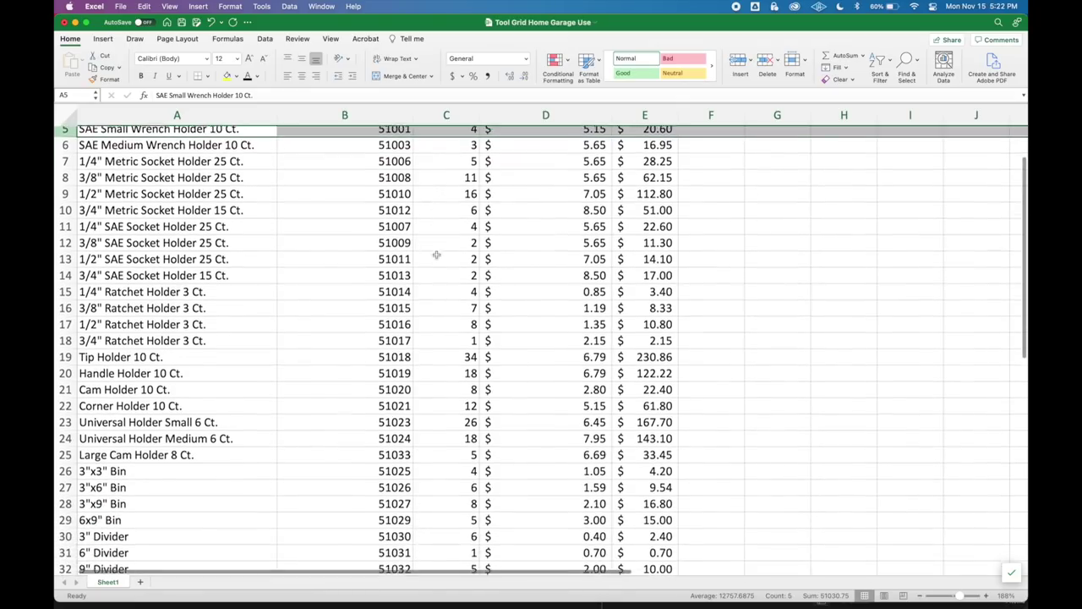
{"action": "left_click", "coordinate": [68, 314]}
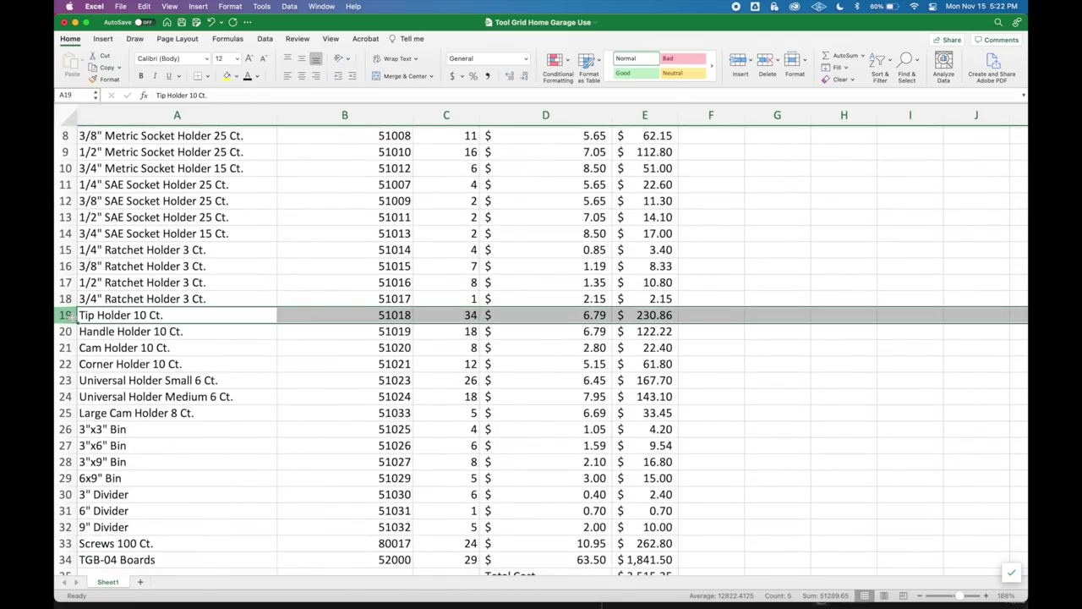
{"action": "left_click", "coordinate": [66, 331]}
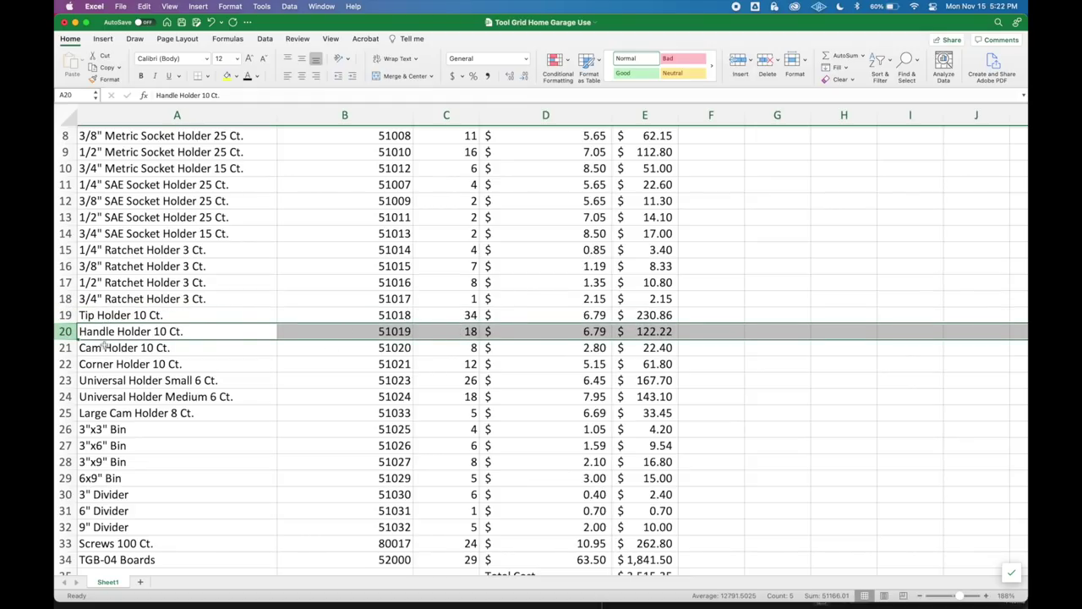
{"action": "scroll", "coordinate": [347, 386], "scroll_direction": "down", "scroll_amount": 4}
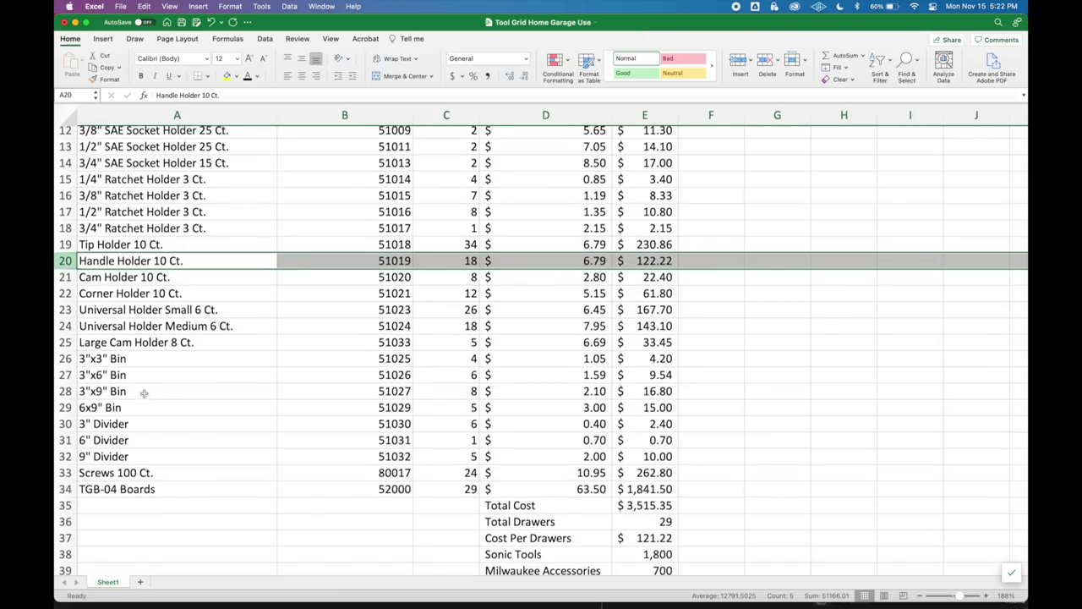
{"action": "scroll", "coordinate": [144, 393], "scroll_direction": "down", "scroll_amount": 5}
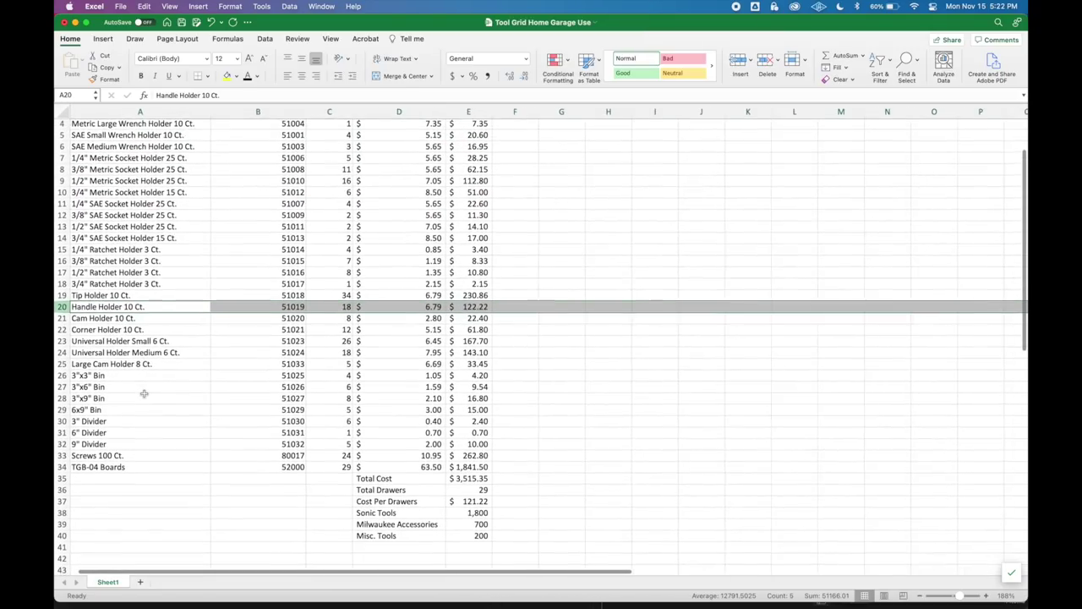
{"action": "scroll", "coordinate": [144, 393], "scroll_direction": "up", "scroll_amount": 3}
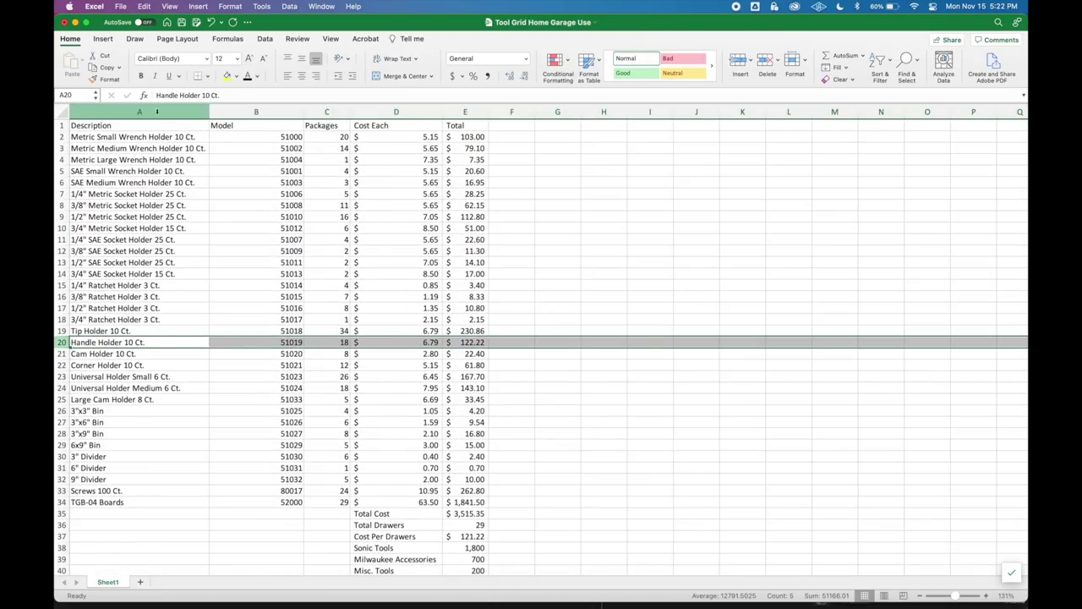
Step: Review the header row, the unit costs of the boards and screws, the Tip Holder row and the Total Cost cell
{"action": "left_click", "coordinate": [63, 127]}
{"action": "left_click", "coordinate": [62, 125]}
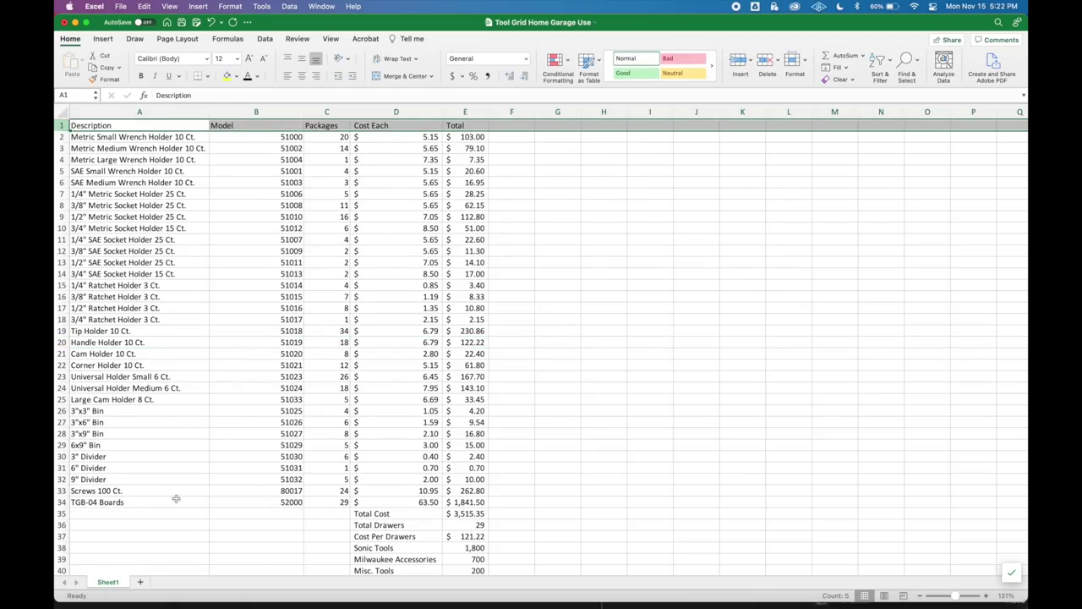
{"action": "left_click", "coordinate": [428, 502]}
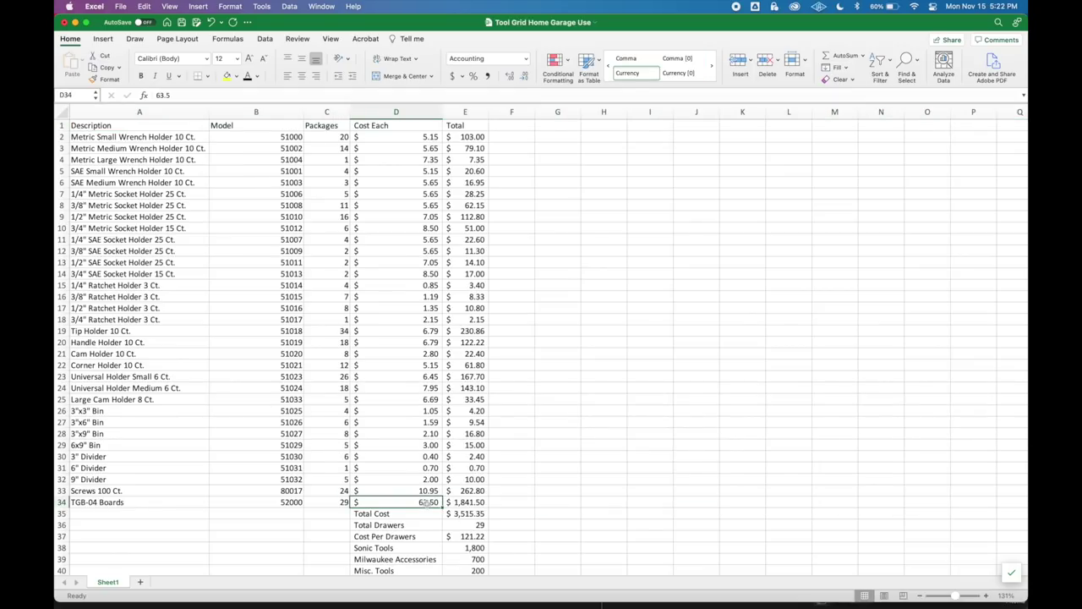
{"action": "left_click", "coordinate": [404, 490]}
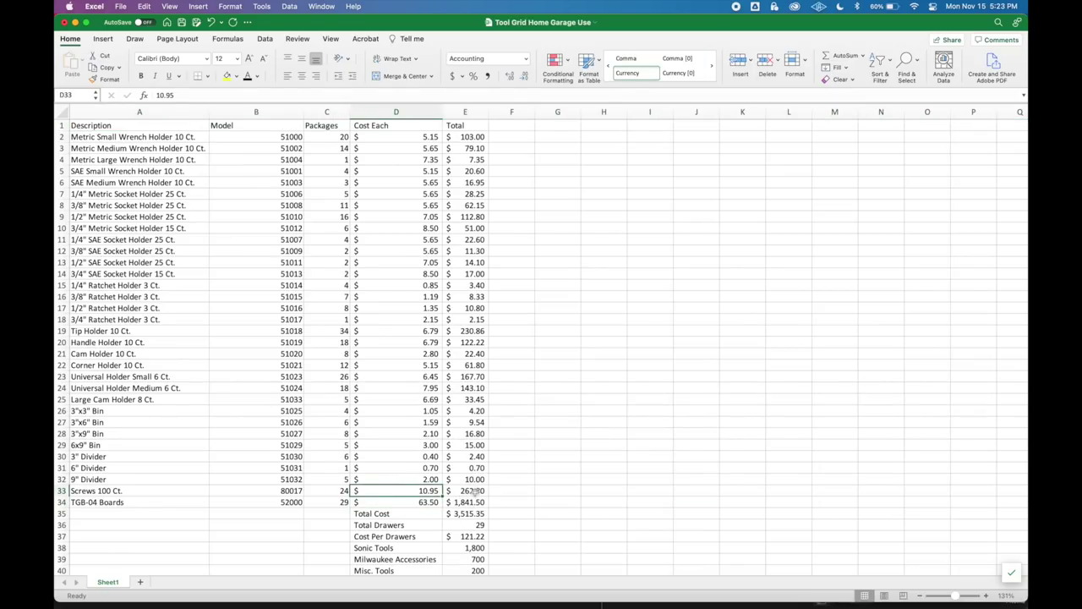
{"action": "left_click", "coordinate": [59, 330]}
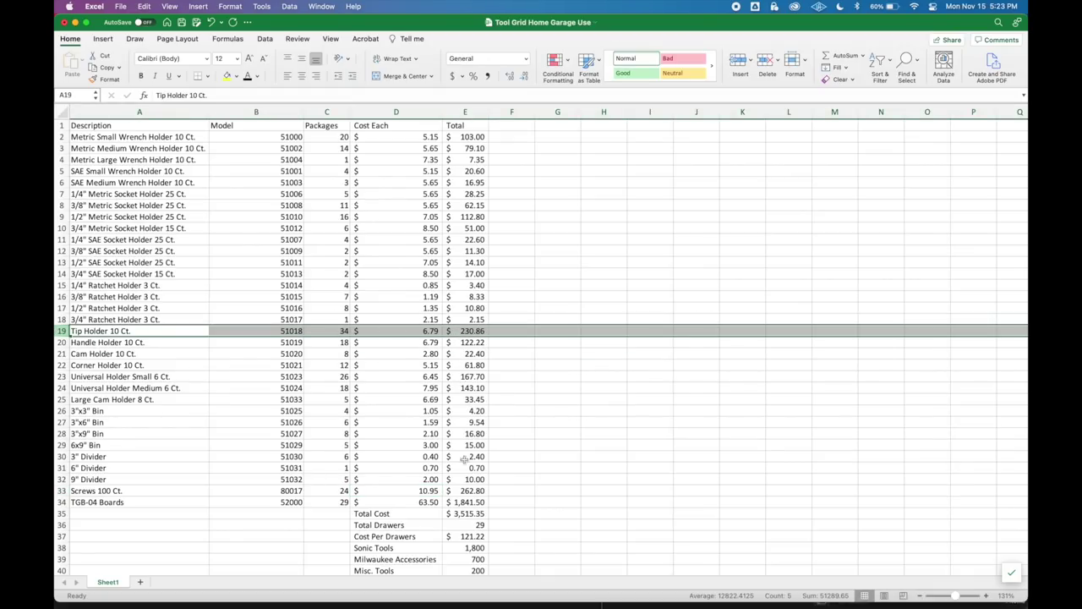
{"action": "left_click", "coordinate": [469, 513]}
{"action": "scroll", "coordinate": [473, 448], "scroll_direction": "down", "scroll_amount": 1}
{"action": "scroll", "coordinate": [474, 446], "scroll_direction": "down", "scroll_amount": 3}
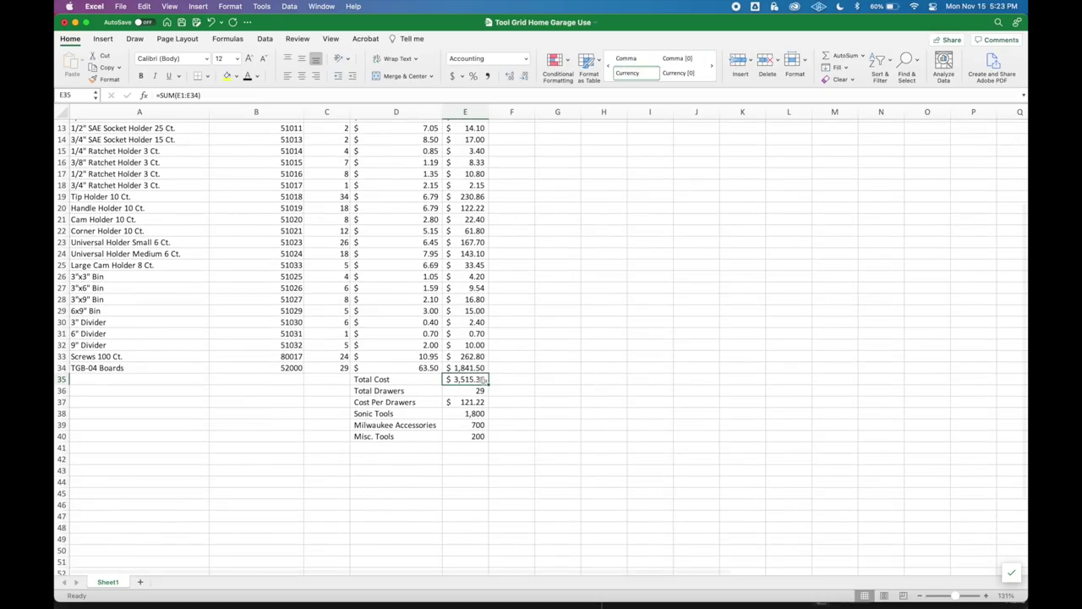
Step: Check the combined sum of the Sonic Tools, Milwaukee Accessories and Misc. Tools amounts
{"action": "left_click_drag", "start_coordinate": [477, 414], "coordinate": [475, 437]}
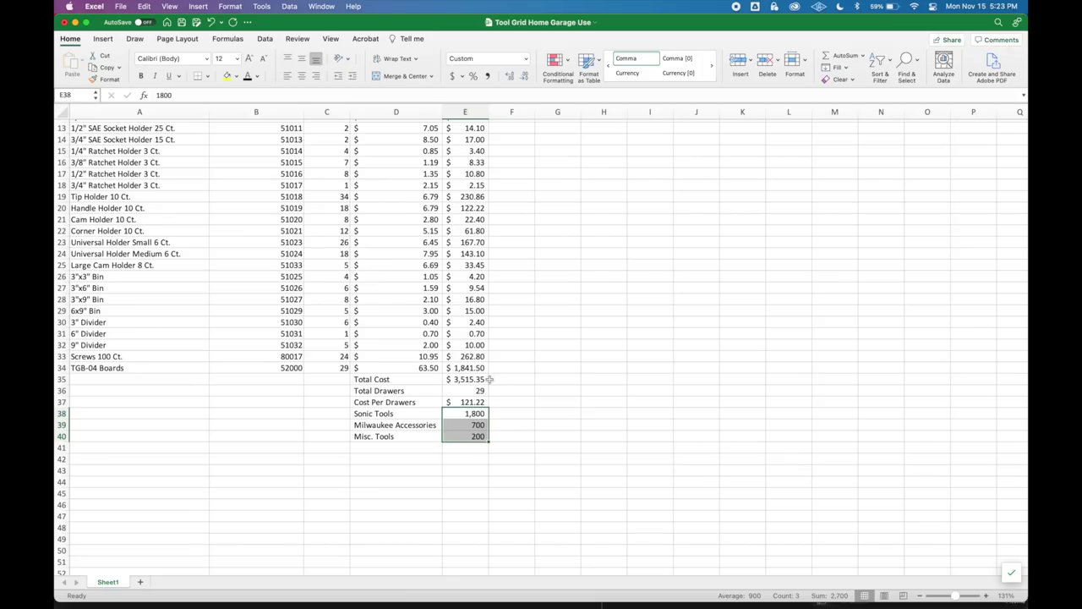
{"action": "left_click_drag", "start_coordinate": [468, 407], "coordinate": [468, 397]}
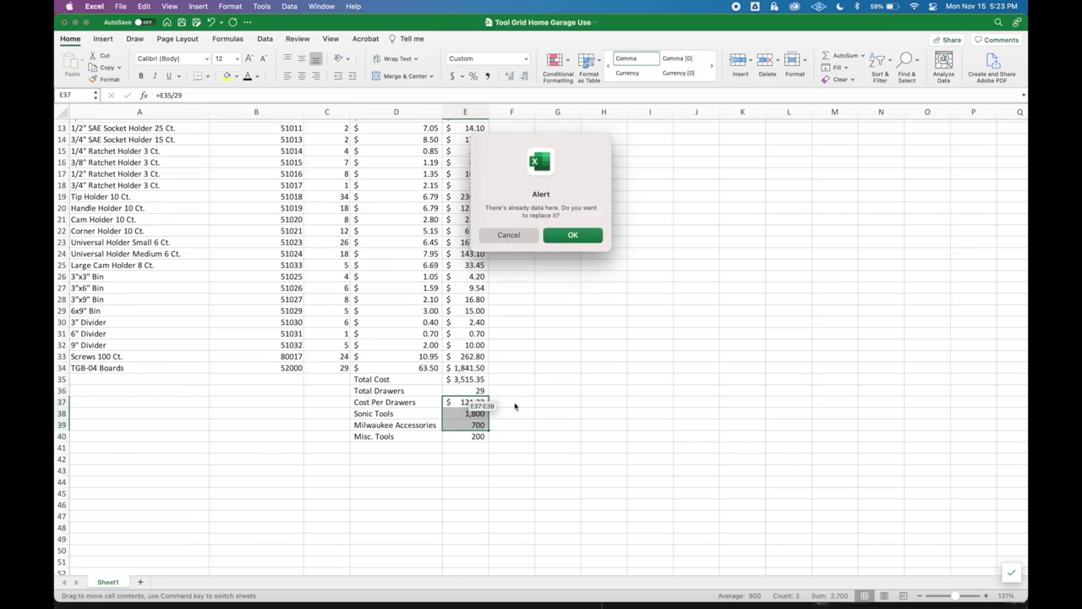
{"action": "left_click", "coordinate": [508, 234]}
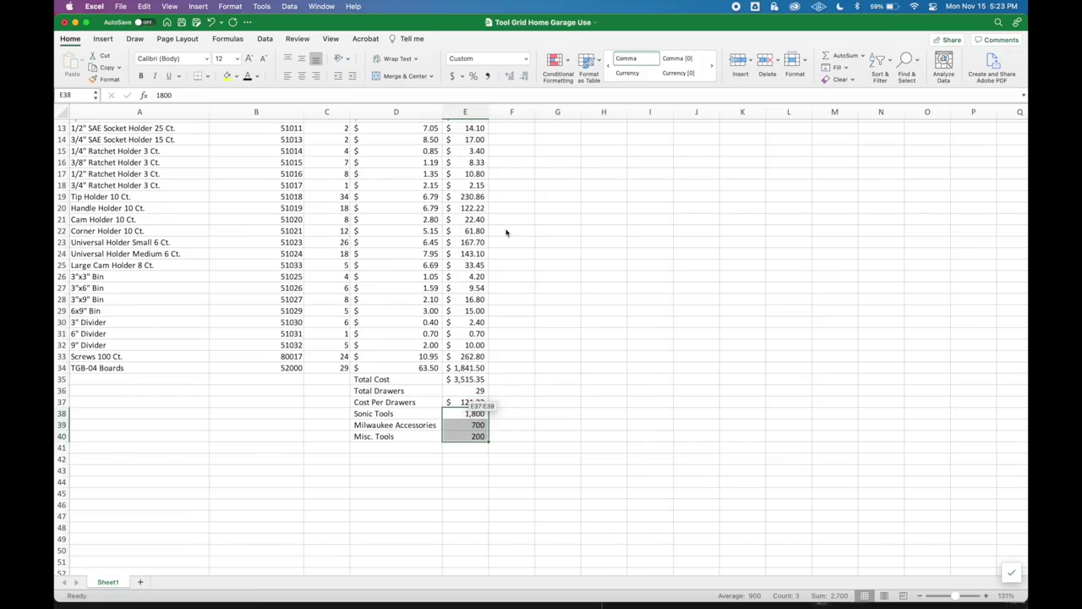
{"action": "left_click", "coordinate": [550, 323]}
Step: Inspect the Cost Per Drawers formula and look over the full list of items and summary rows
{"action": "left_click", "coordinate": [472, 401]}
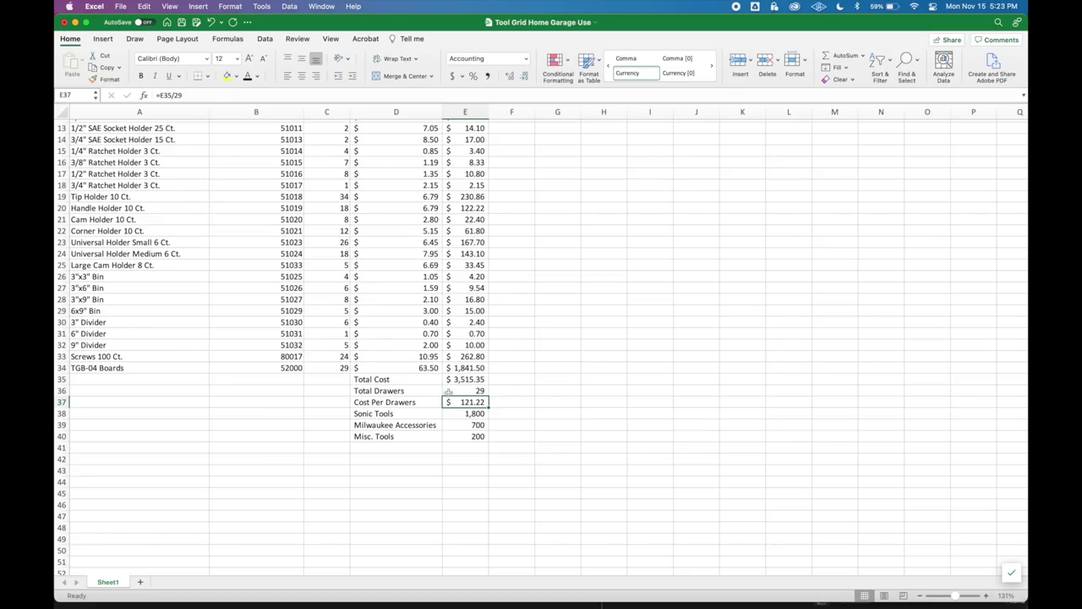
{"action": "scroll", "coordinate": [446, 399], "scroll_direction": "up", "scroll_amount": 5}
{"action": "scroll", "coordinate": [445, 401], "scroll_direction": "up", "scroll_amount": 1}
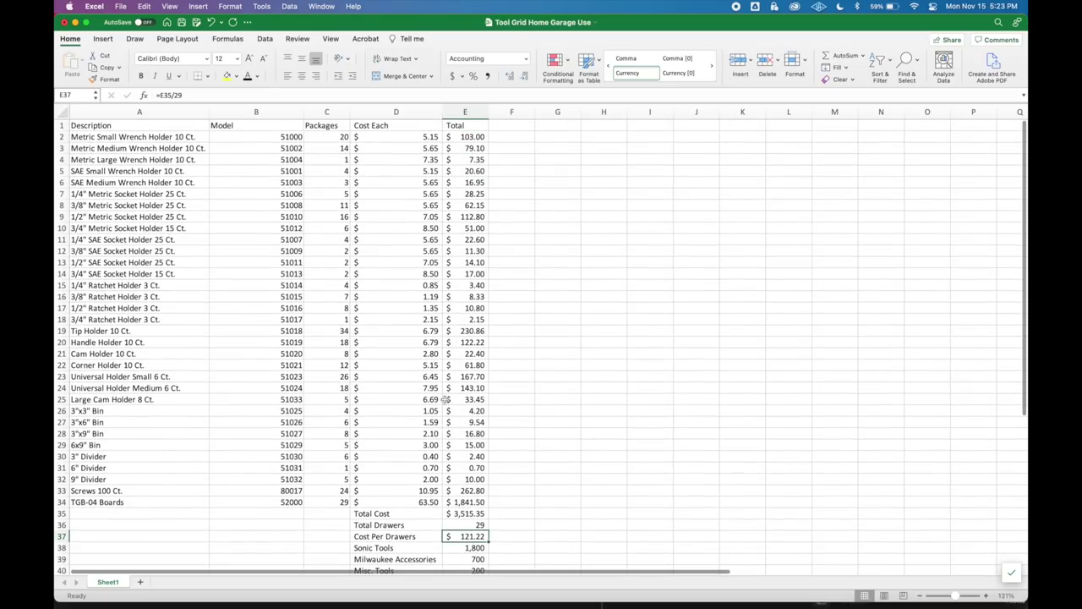
{"action": "scroll", "coordinate": [446, 399], "scroll_direction": "down", "scroll_amount": 3}
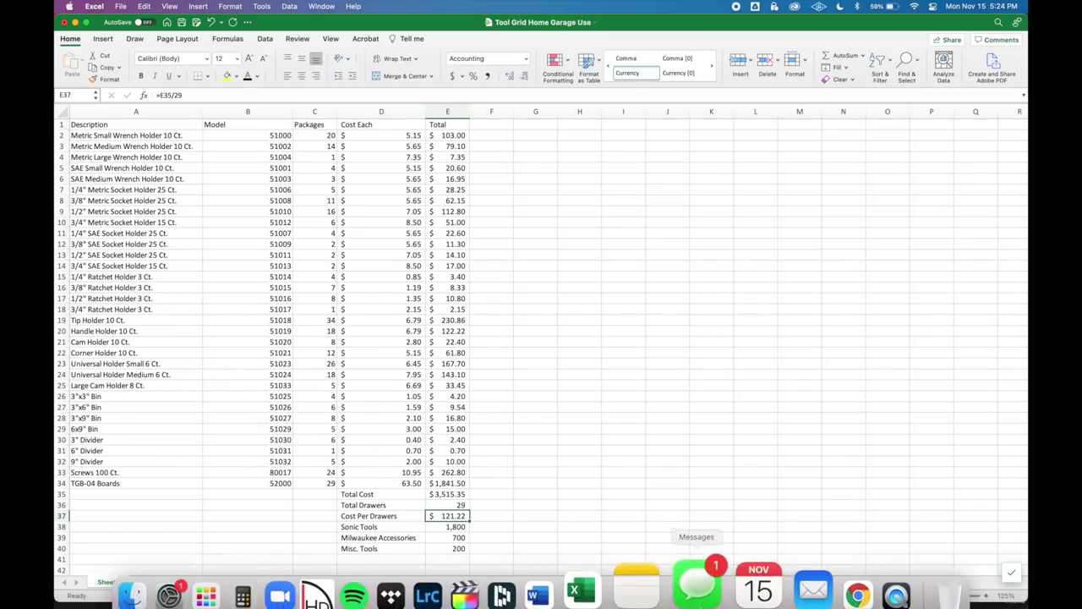
Step: Switch to Chrome
{"action": "left_click", "coordinate": [829, 599]}
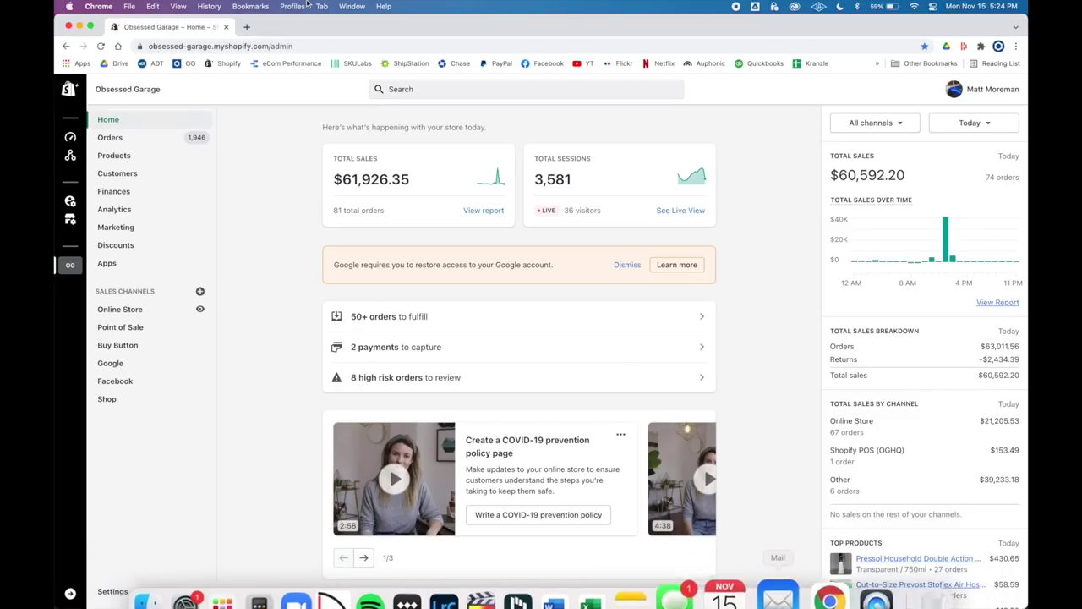
{"action": "left_click", "coordinate": [238, 45]}
{"action": "type", "text": "ob"}
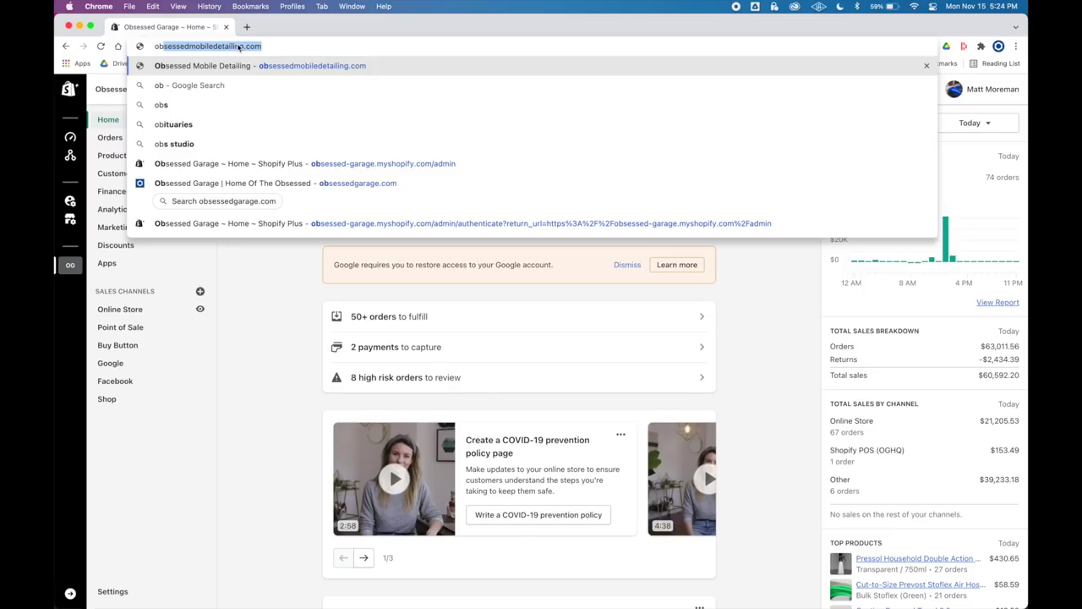
{"action": "key", "text": "BackSpace"}
{"action": "key", "text": "BackSpace"}
{"action": "key", "text": "BackSpace"}
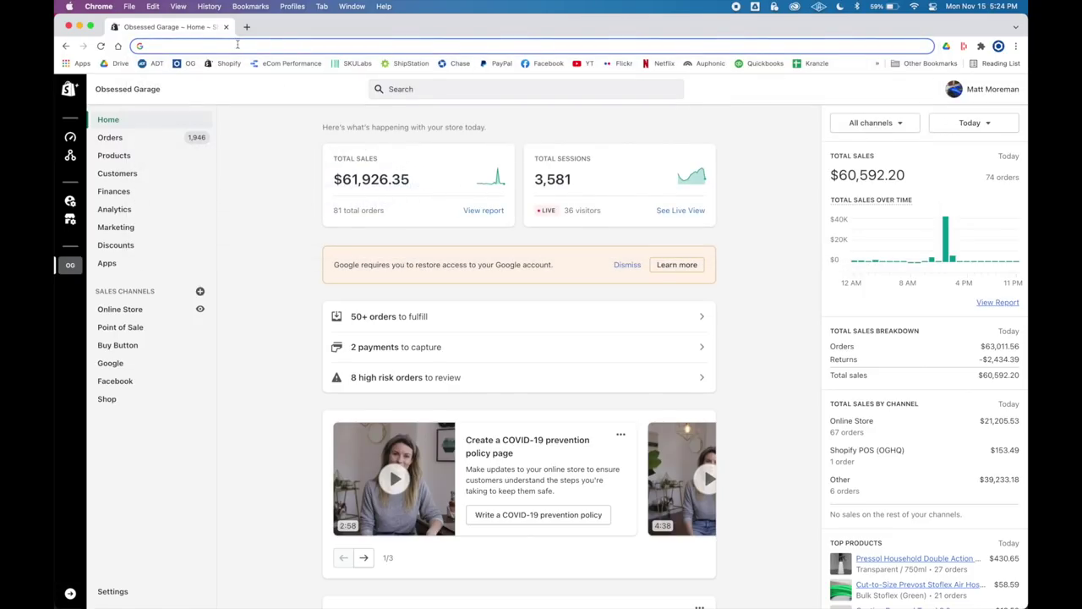
Step: Go to the Obsessed Garage online store and open its Tool Grid collection under Garage
{"action": "left_click", "coordinate": [189, 64]}
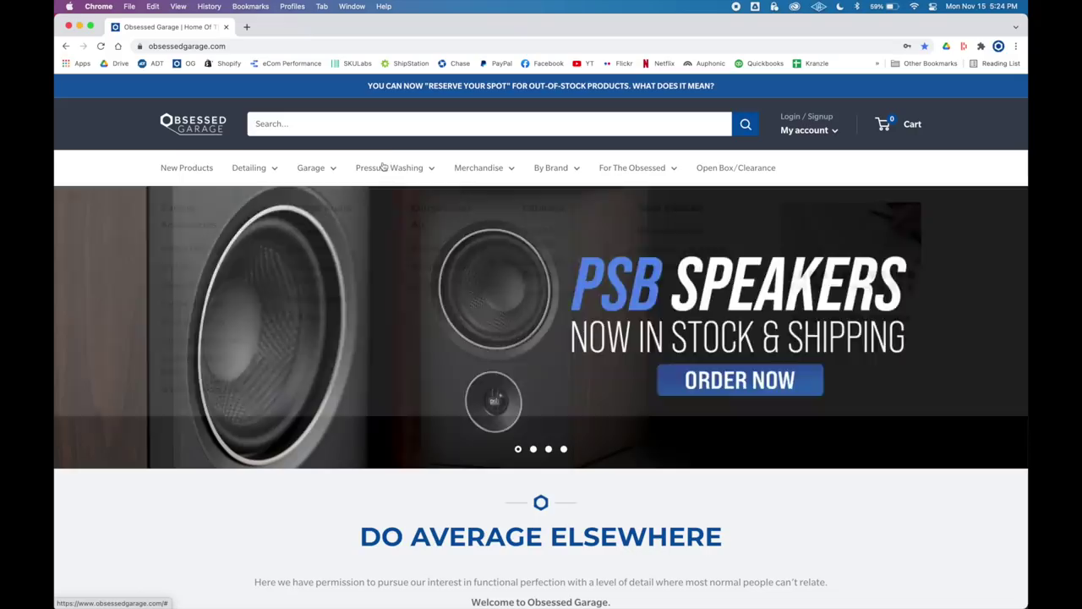
{"action": "mouse_move", "coordinate": [358, 166]}
{"action": "mouse_move", "coordinate": [316, 169]}
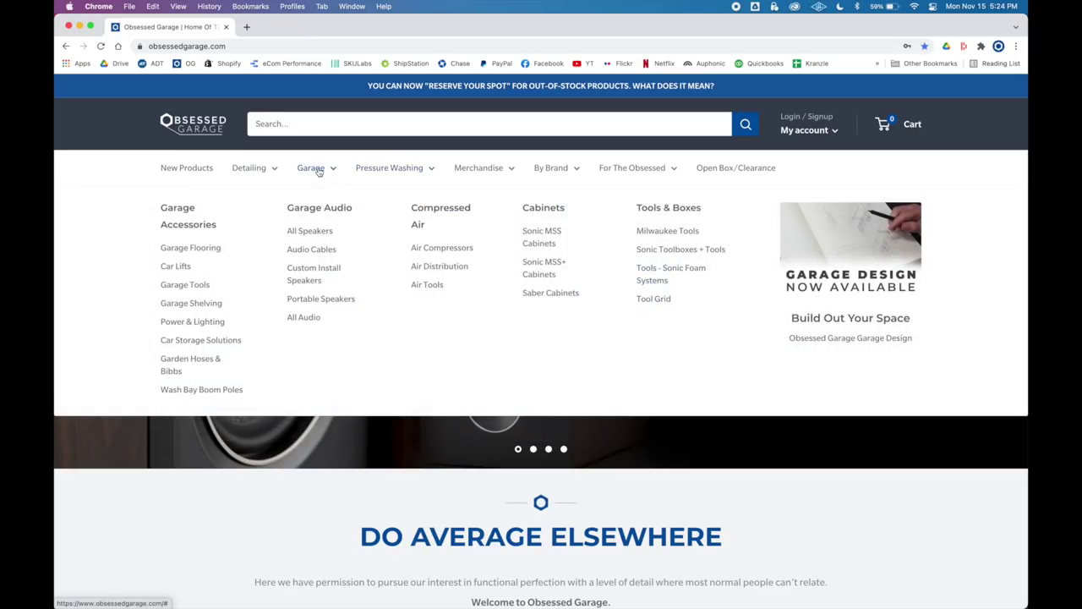
{"action": "left_click", "coordinate": [647, 301]}
Step: Look through the products in the Tool Grid collection, from the peg board and screws to the large corner holder
{"action": "scroll", "coordinate": [647, 305], "scroll_direction": "down", "scroll_amount": 8}
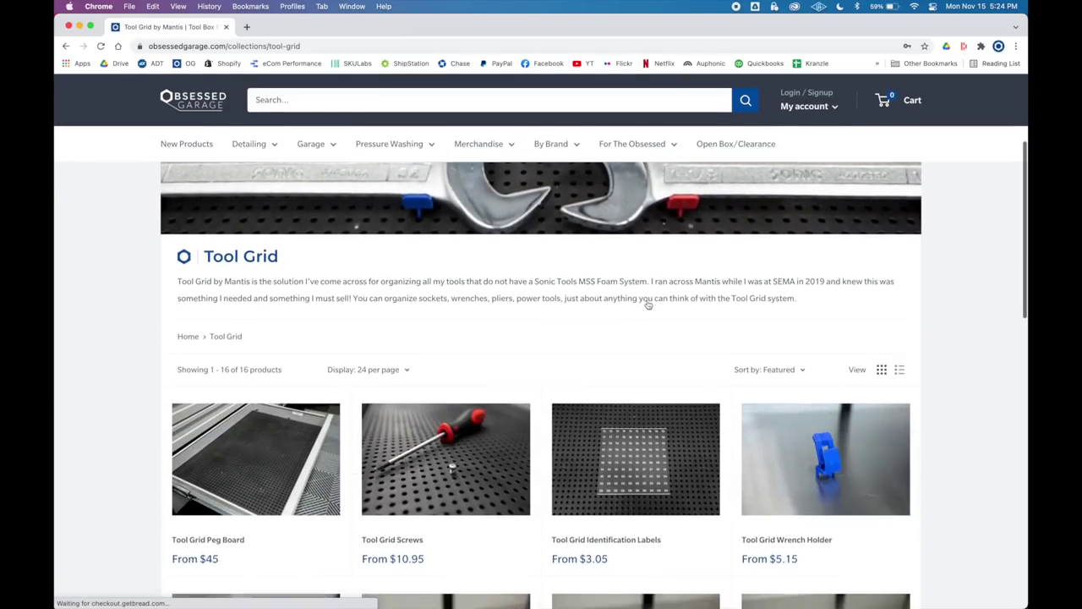
{"action": "scroll", "coordinate": [647, 304], "scroll_direction": "down", "scroll_amount": 5}
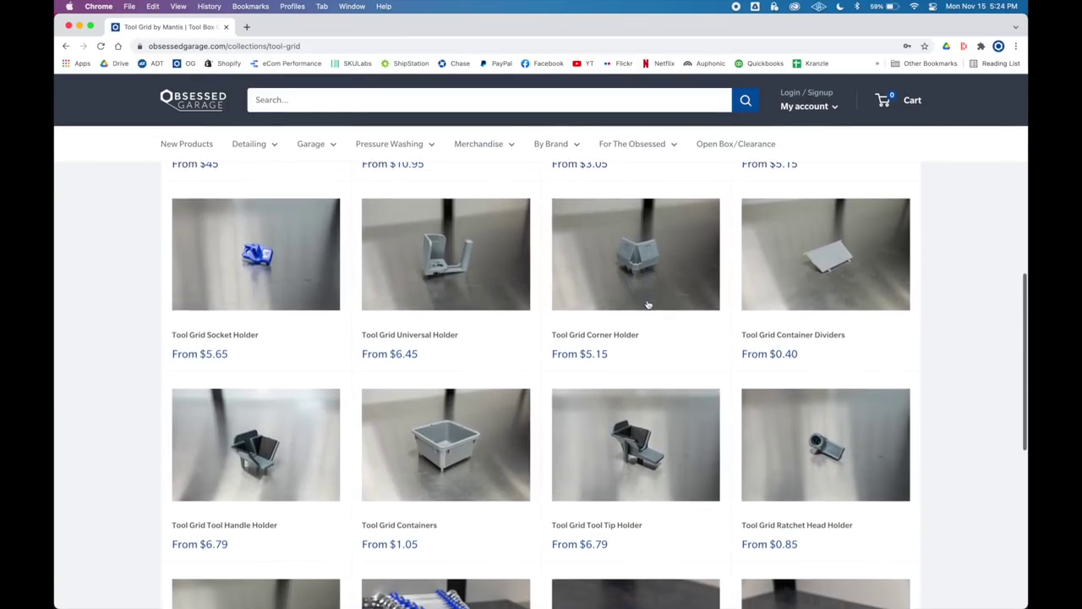
{"action": "scroll", "coordinate": [609, 340], "scroll_direction": "down", "scroll_amount": 2}
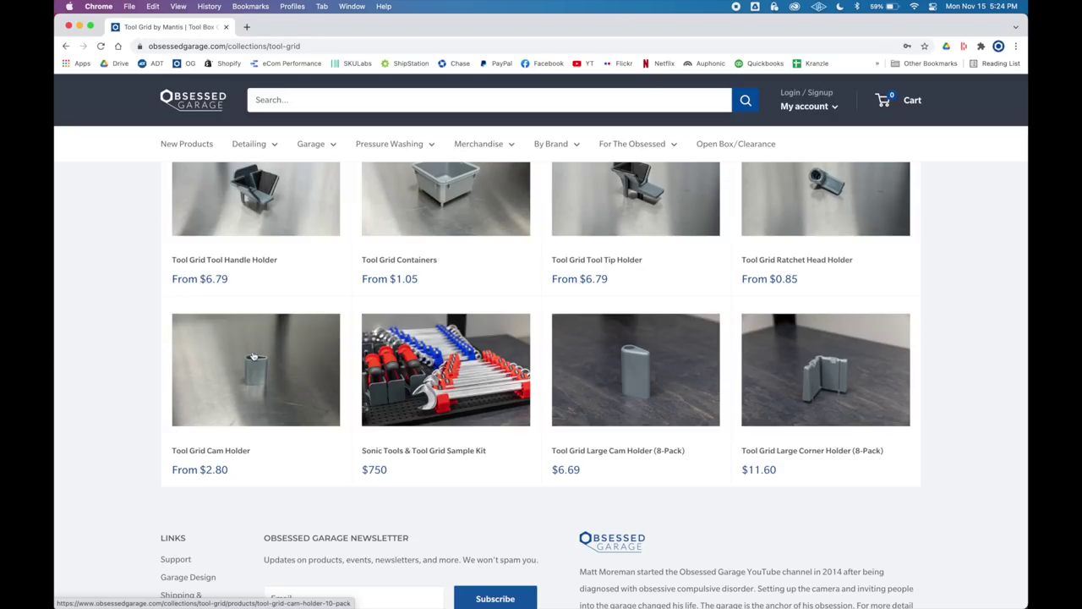
{"action": "scroll", "coordinate": [592, 305], "scroll_direction": "up", "scroll_amount": 2}
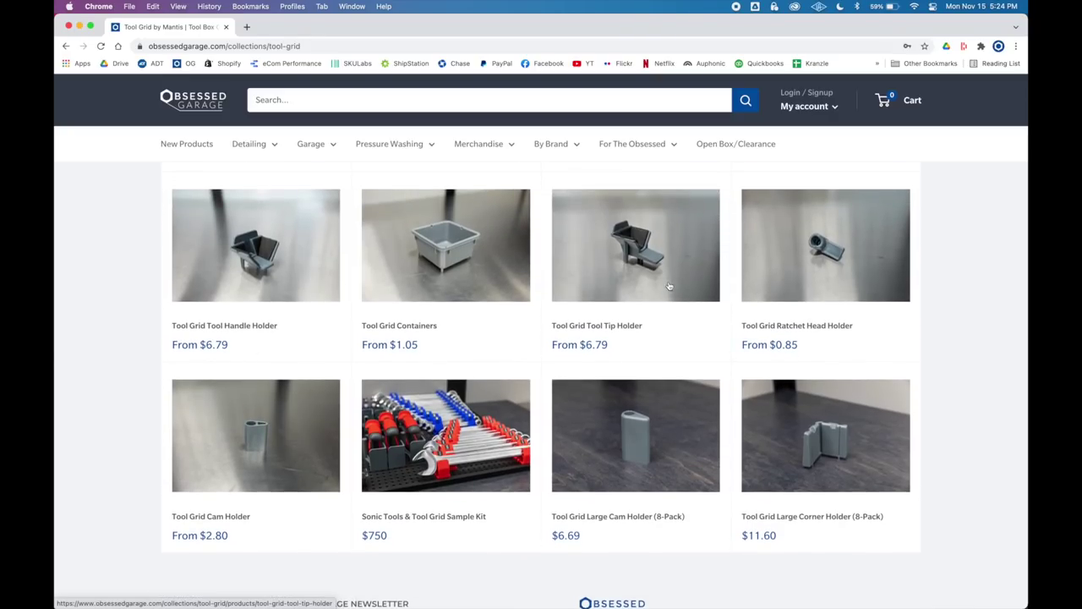
{"action": "scroll", "coordinate": [668, 287], "scroll_direction": "up", "scroll_amount": 5}
{"action": "scroll", "coordinate": [544, 293], "scroll_direction": "up", "scroll_amount": 3}
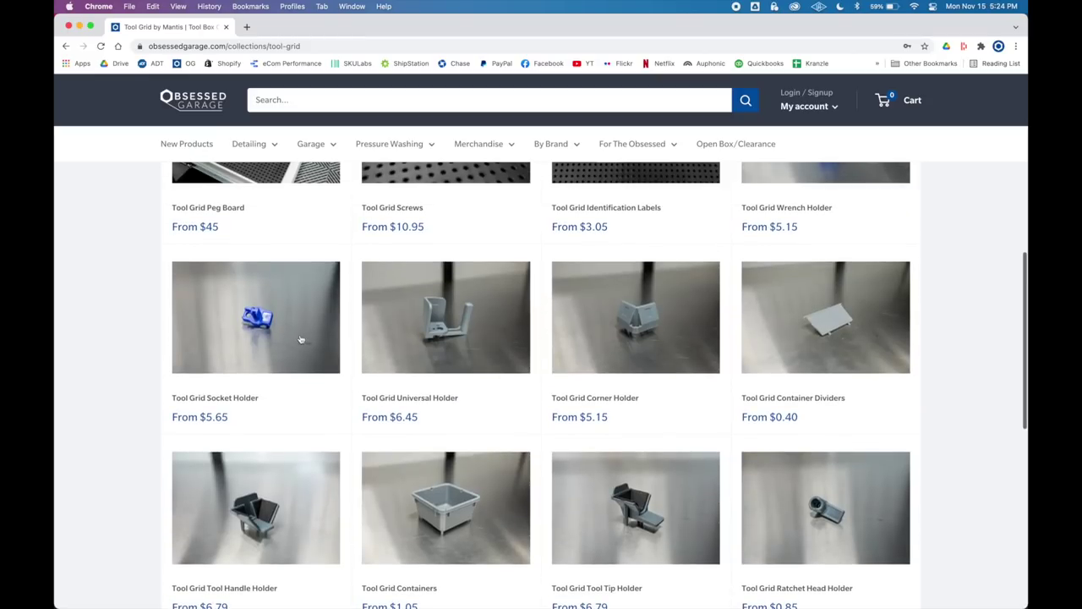
{"action": "scroll", "coordinate": [761, 322], "scroll_direction": "up", "scroll_amount": 5}
{"action": "scroll", "coordinate": [761, 322], "scroll_direction": "up", "scroll_amount": 1}
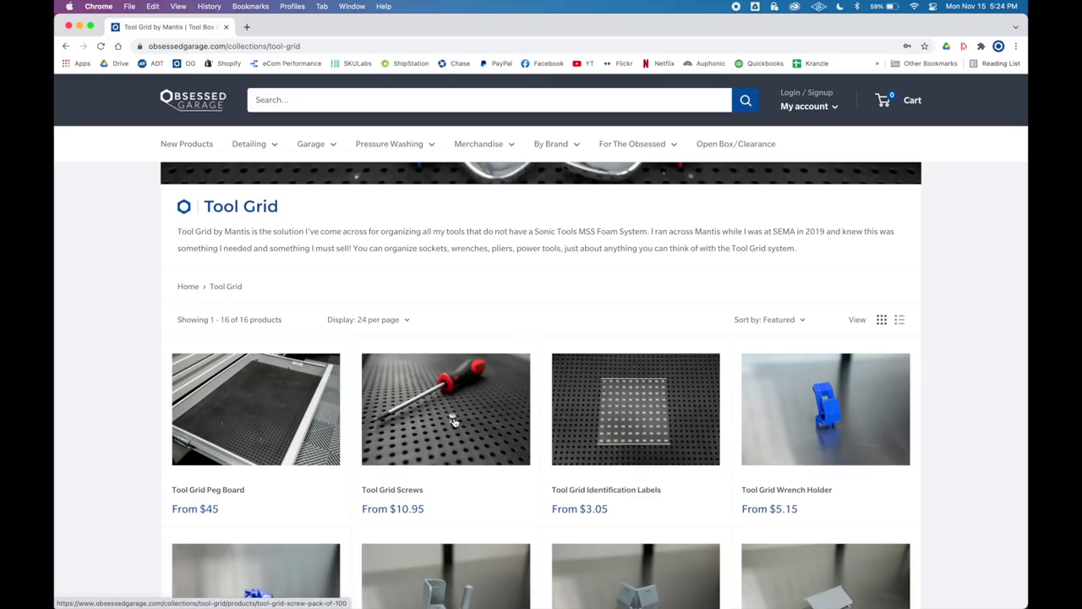
{"action": "scroll", "coordinate": [453, 421], "scroll_direction": "down", "scroll_amount": 4}
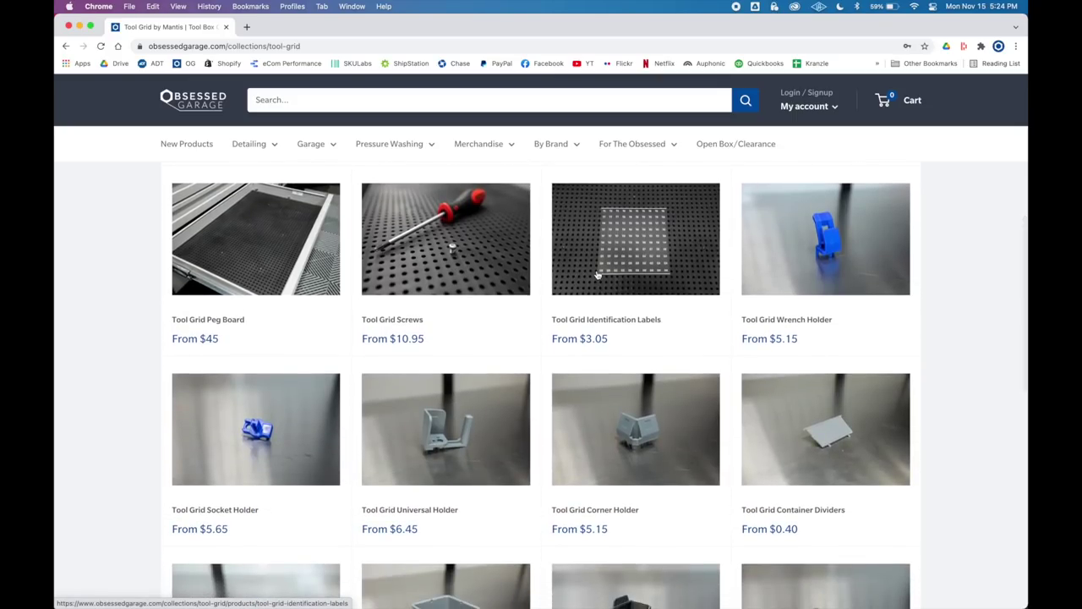
Step: Open the Tool Grid Identification Labels product and read through its description and FAQ links
{"action": "left_click", "coordinate": [597, 276]}
{"action": "scroll", "coordinate": [551, 405], "scroll_direction": "down", "scroll_amount": 2}
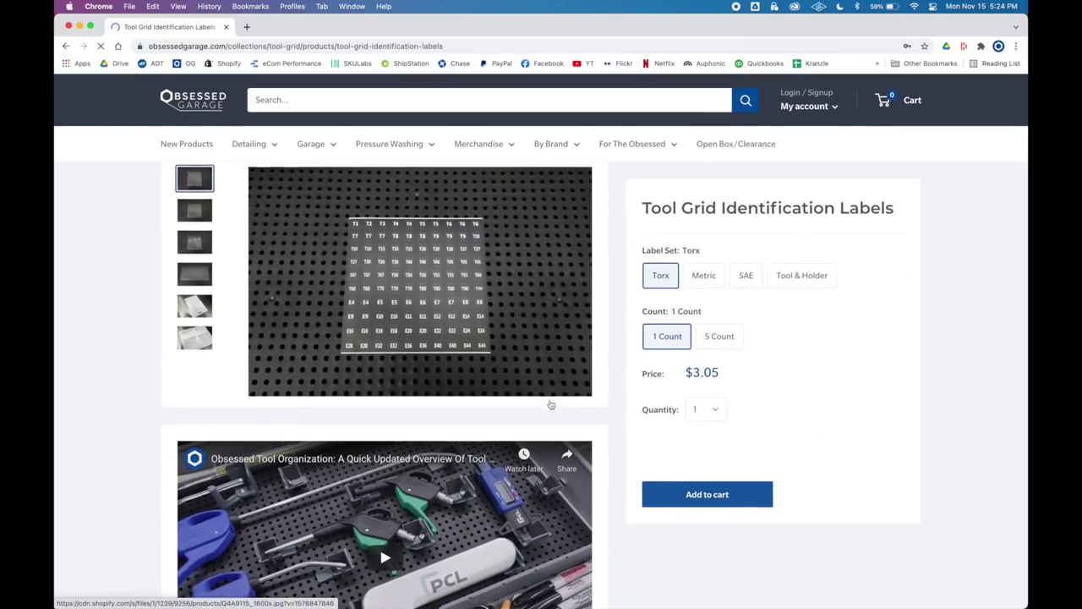
{"action": "scroll", "coordinate": [414, 231], "scroll_direction": "down", "scroll_amount": 4}
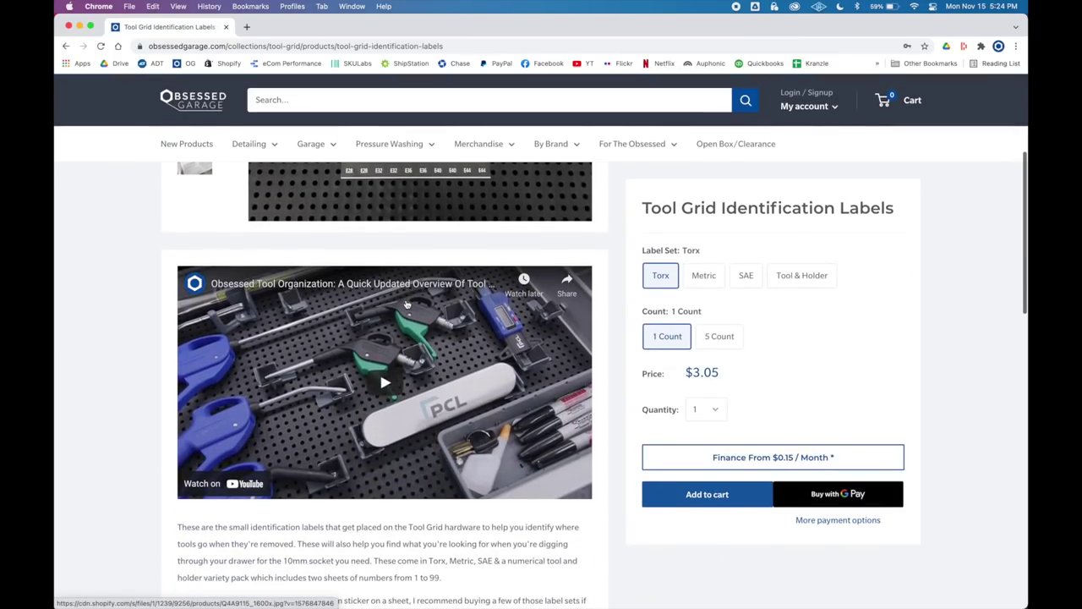
{"action": "scroll", "coordinate": [406, 305], "scroll_direction": "down", "scroll_amount": 6}
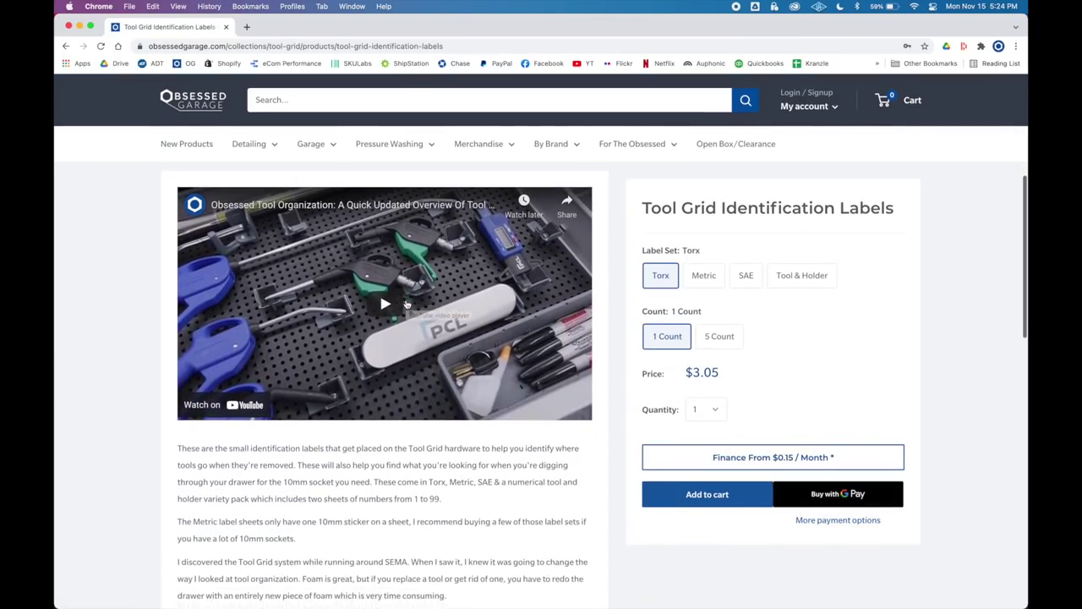
{"action": "scroll", "coordinate": [409, 305], "scroll_direction": "down", "scroll_amount": 7}
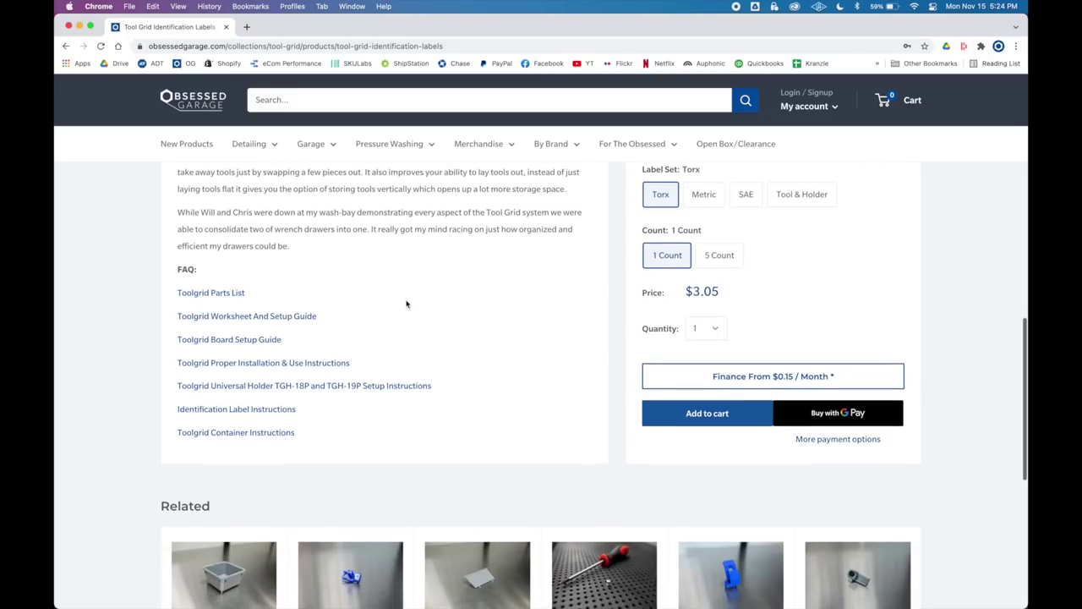
{"action": "scroll", "coordinate": [420, 342], "scroll_direction": "up", "scroll_amount": 20}
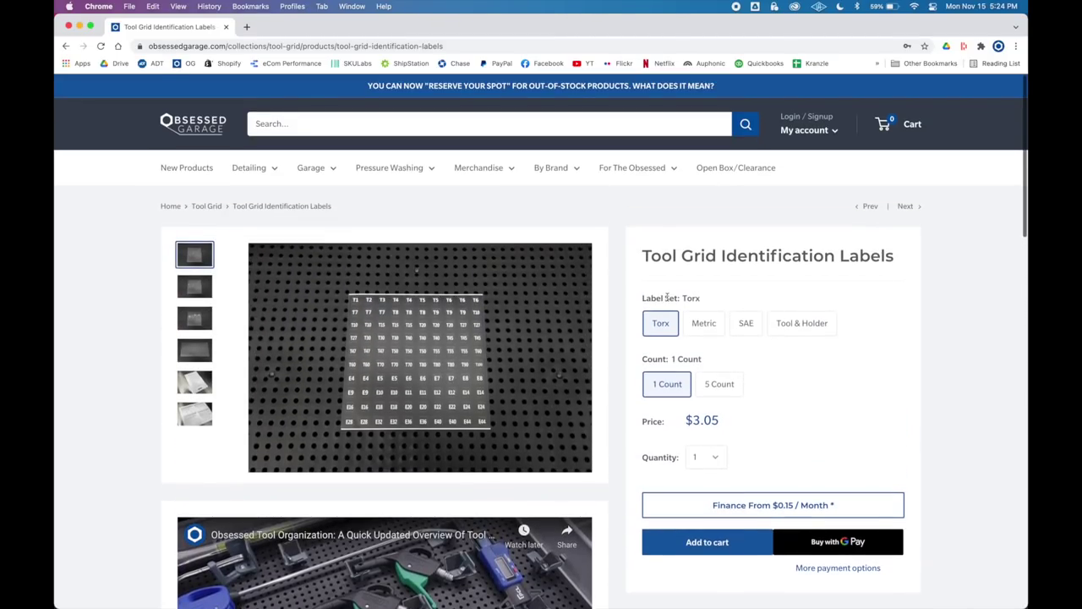
Step: Compare the Metric, SAE and Tool & Holder label sets, ending with the Torx set selected
{"action": "left_click", "coordinate": [702, 325]}
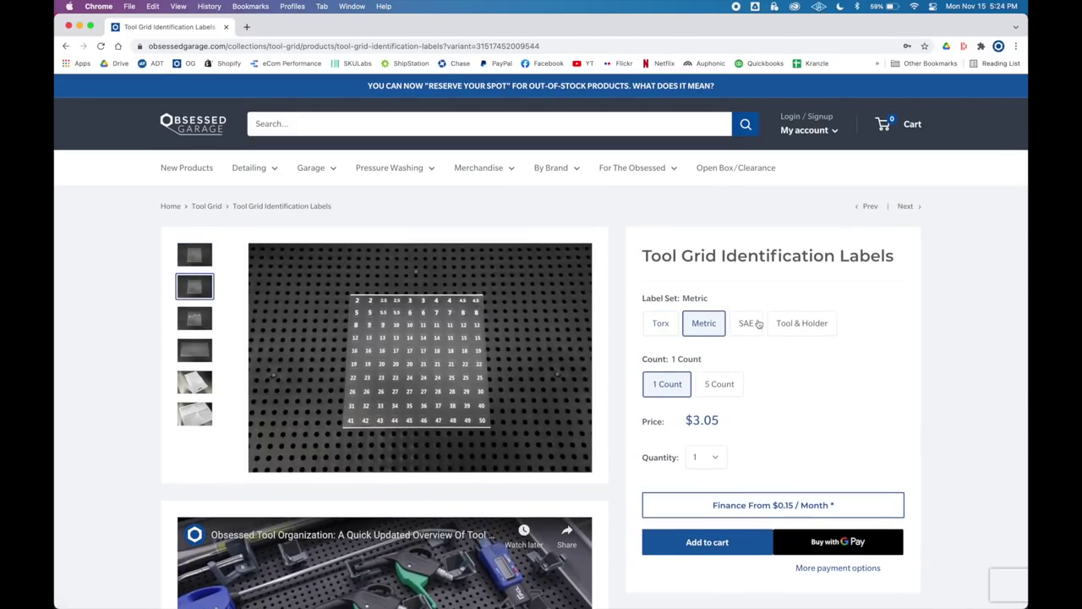
{"action": "left_click", "coordinate": [747, 323]}
{"action": "left_click", "coordinate": [790, 324]}
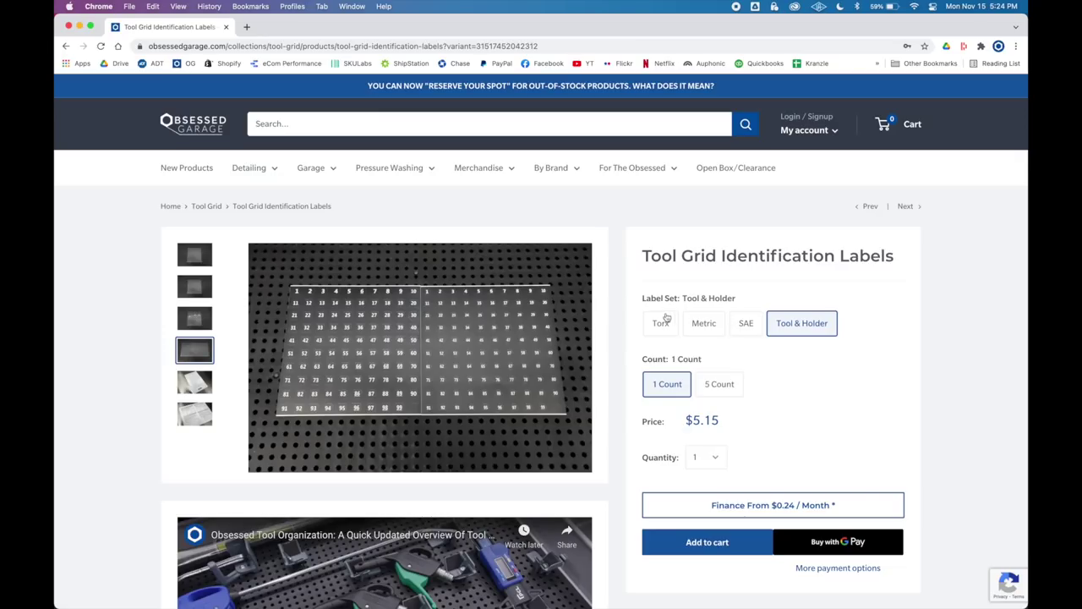
{"action": "left_click", "coordinate": [746, 323]}
{"action": "left_click", "coordinate": [702, 323]}
{"action": "left_click", "coordinate": [667, 325]}
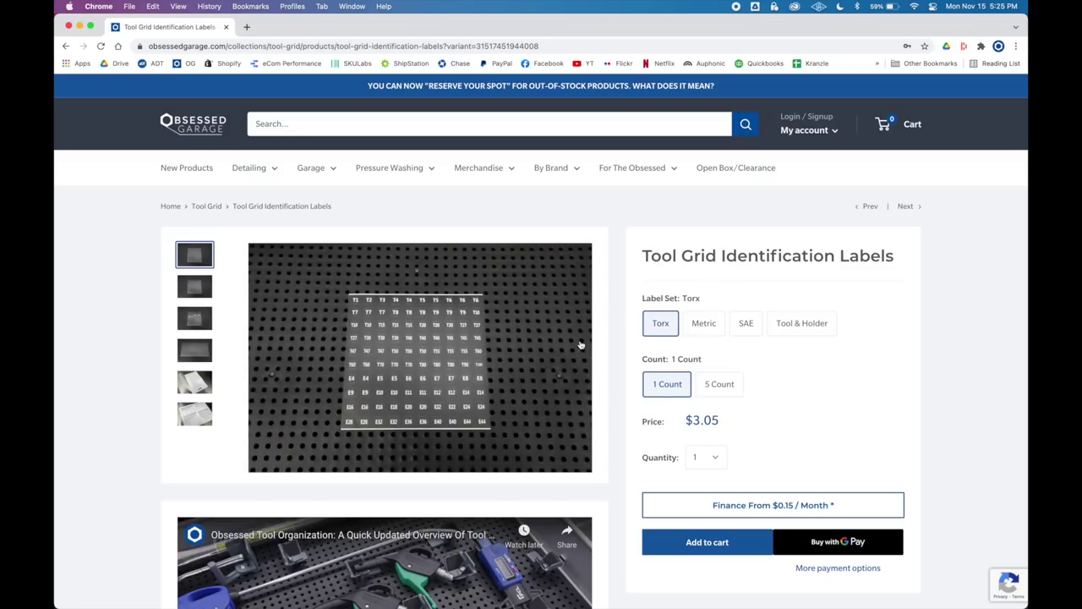
Step: Switch back to Excel and examine the bin and divider rows of the Tool Grid cost sheet
{"action": "mouse_move", "coordinate": [580, 592]}
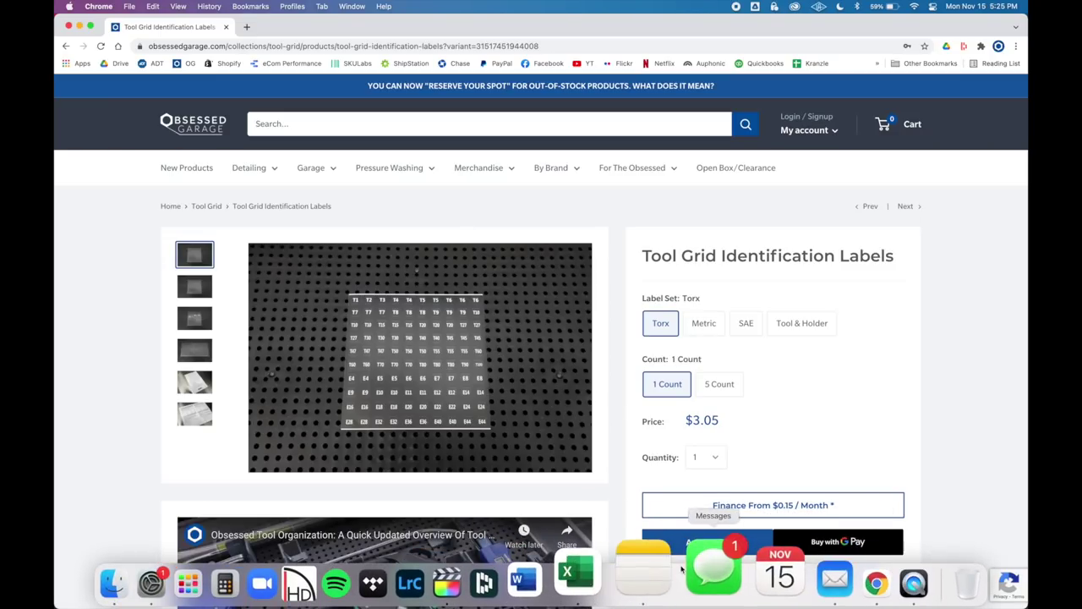
{"action": "left_click", "coordinate": [630, 565]}
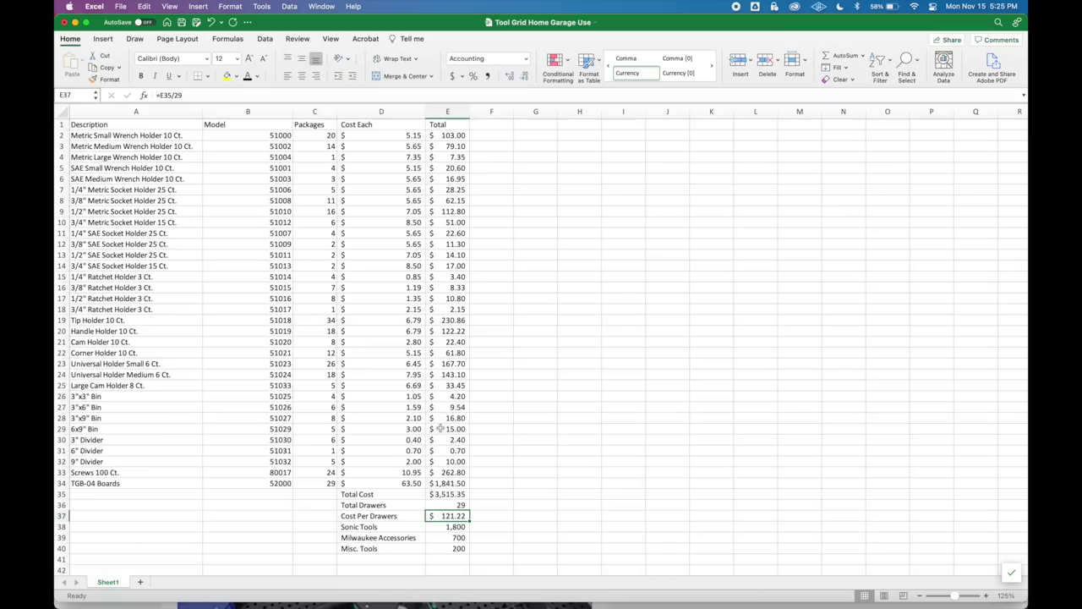
{"action": "left_click", "coordinate": [107, 400]}
{"action": "left_click_drag", "start_coordinate": [107, 400], "coordinate": [104, 461]}
{"action": "left_click", "coordinate": [108, 502]}
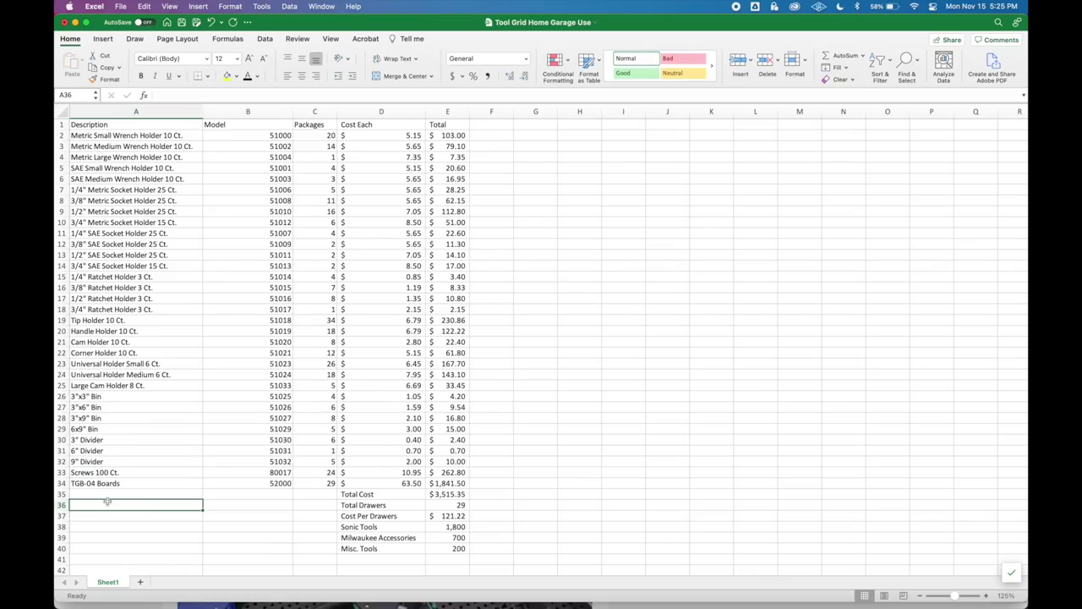